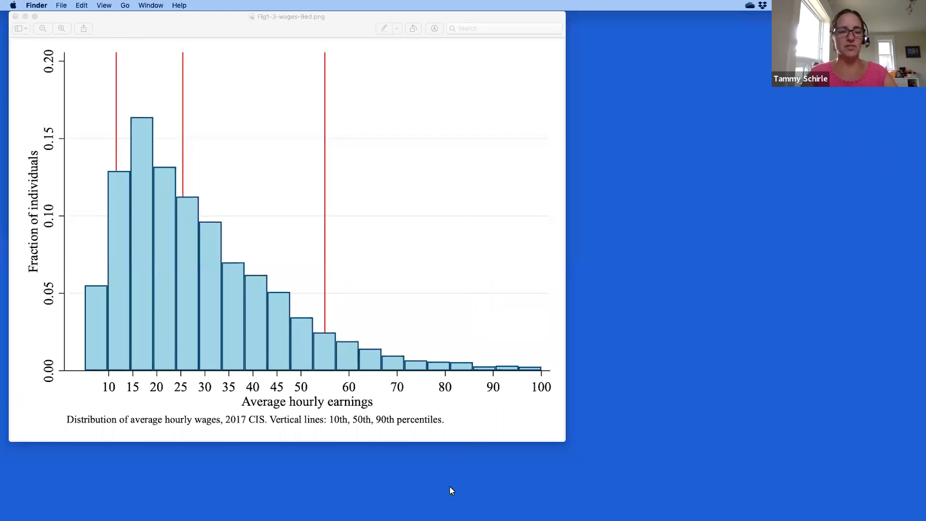
Bring the TeachingDemo Finder window in front of the Preview wage histogram using Mission Control.
key(ctrl+Up)
click(177, 148)
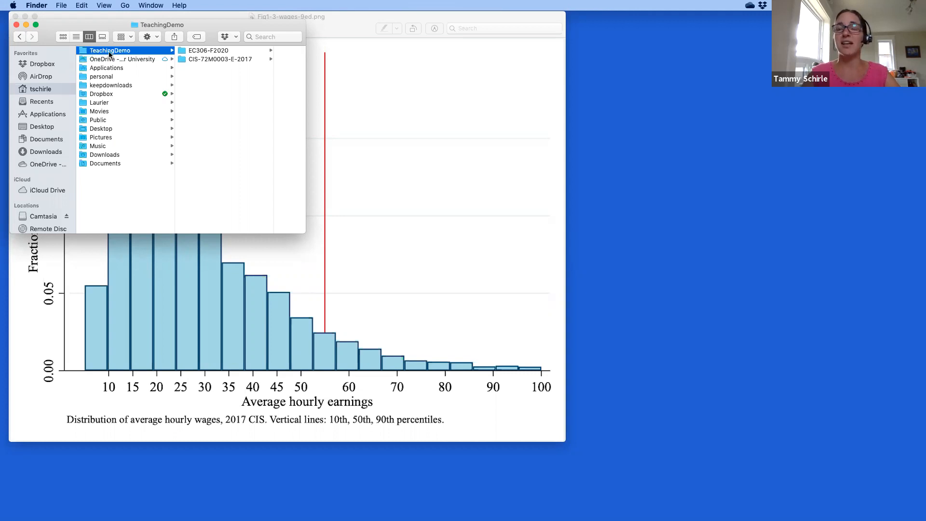
Browse the CIS-72M0003-E-2017 folder, its .dta file and the EC306-F2020 folder, then return to Safari.
click(193, 58)
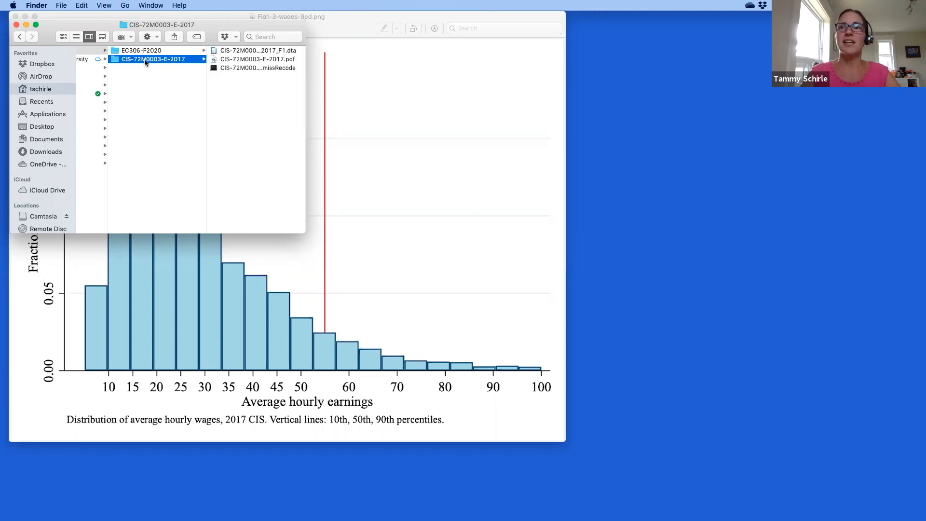
click(239, 50)
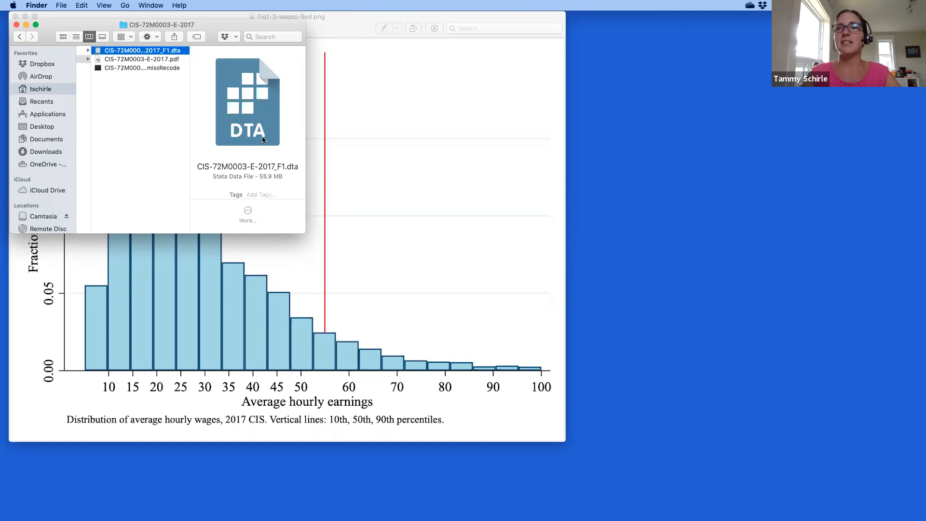
scroll(208, 116, left, 5)
scroll(208, 118, left, 5)
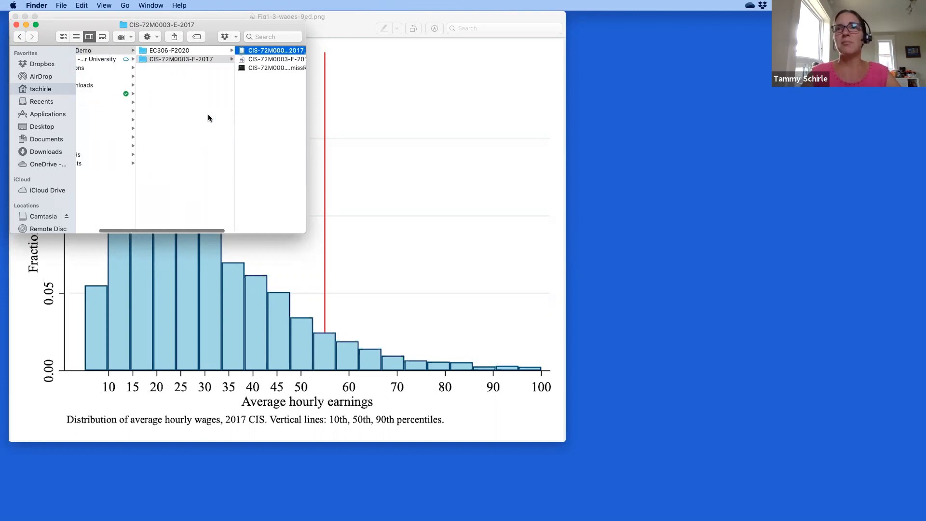
click(206, 51)
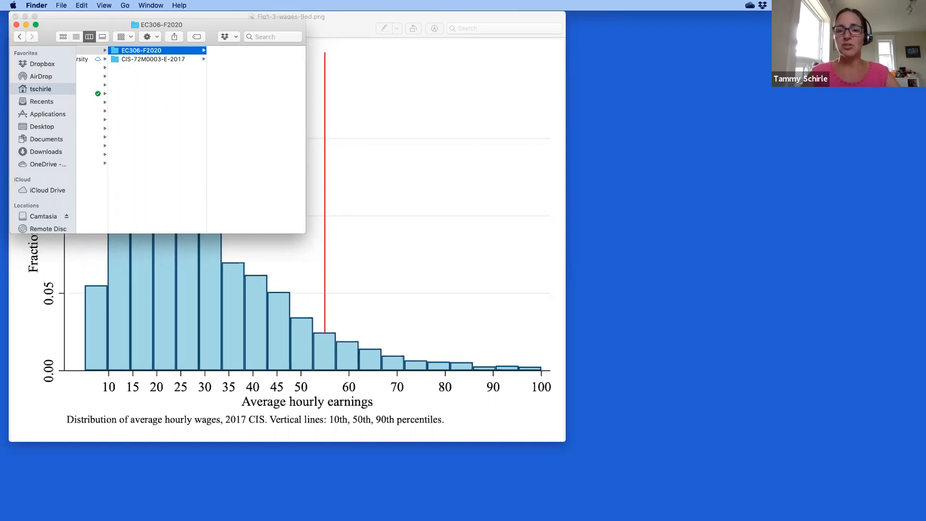
click(409, 507)
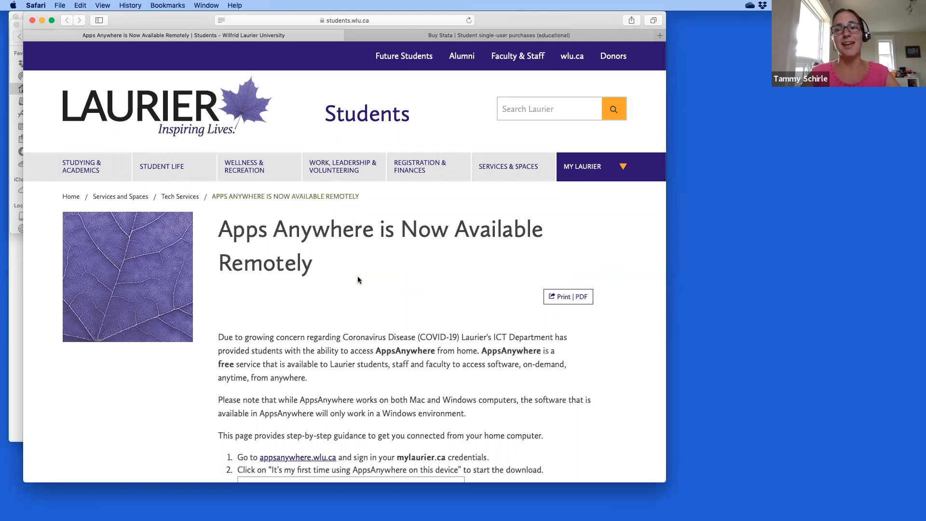
View the Buy Stata student pricing page, highlight the Stata/IC heading, then return to Stata/SE 15.1.
click(596, 38)
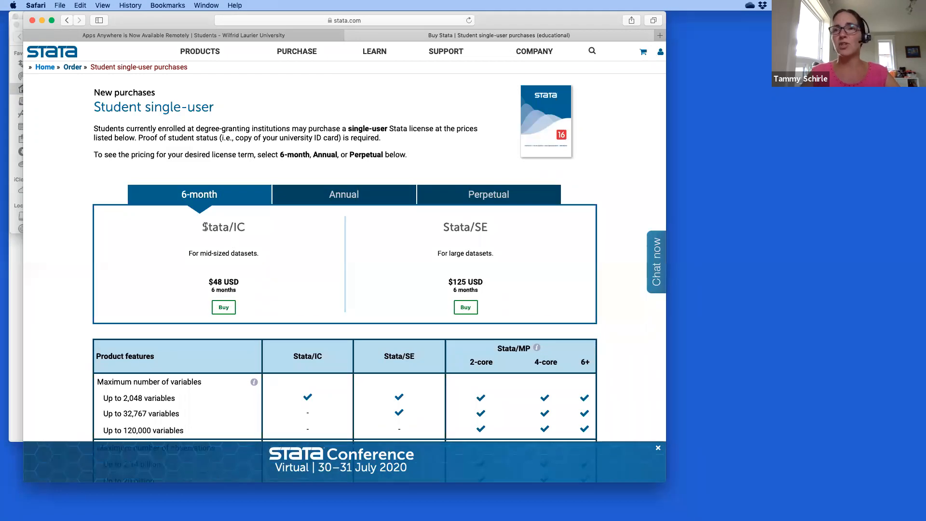
drag(202, 227, 254, 228)
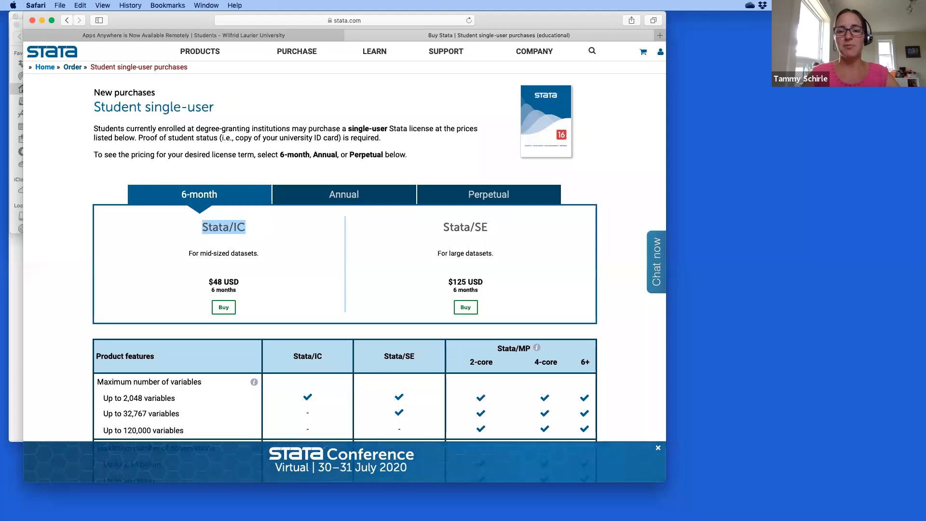
click(511, 511)
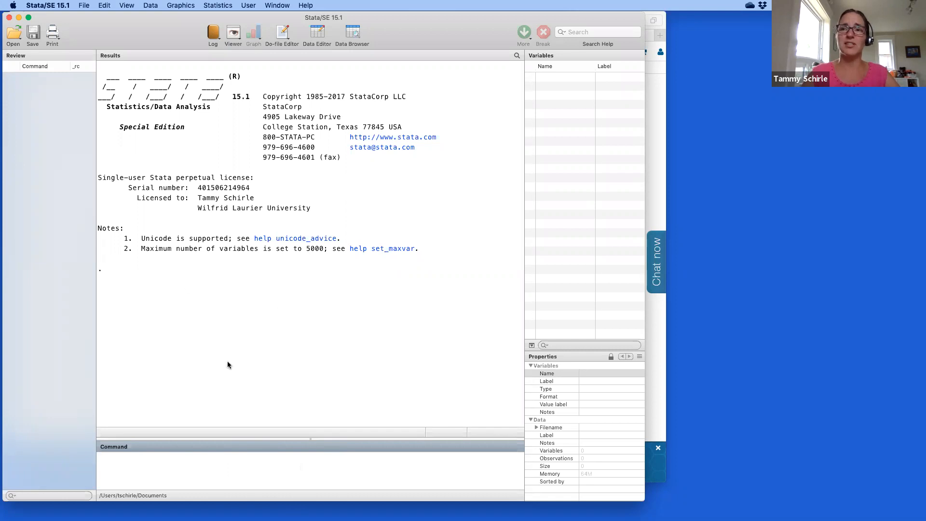
Load CIS-72M0003-E-2017_F1.dta with a use command, pasting the file's full path copied from Finder.
text(use)
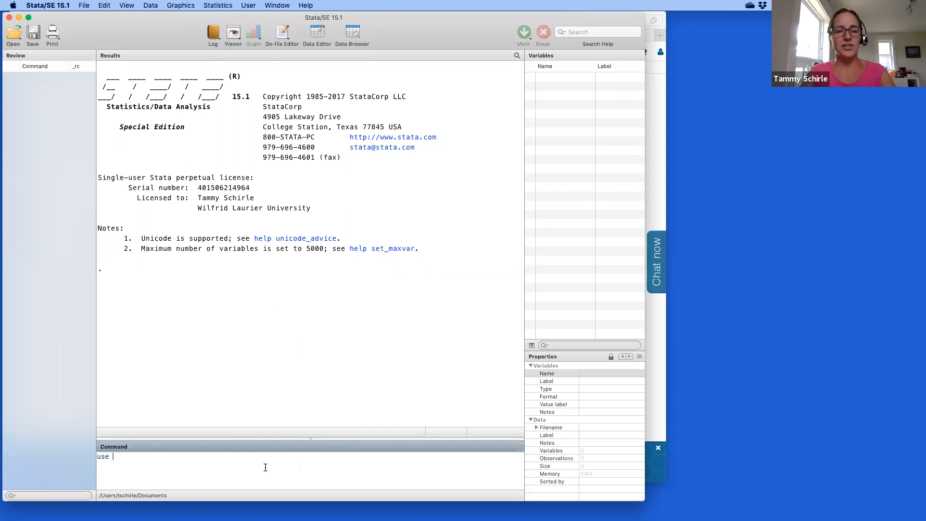
key(ctrl+Up)
click(114, 107)
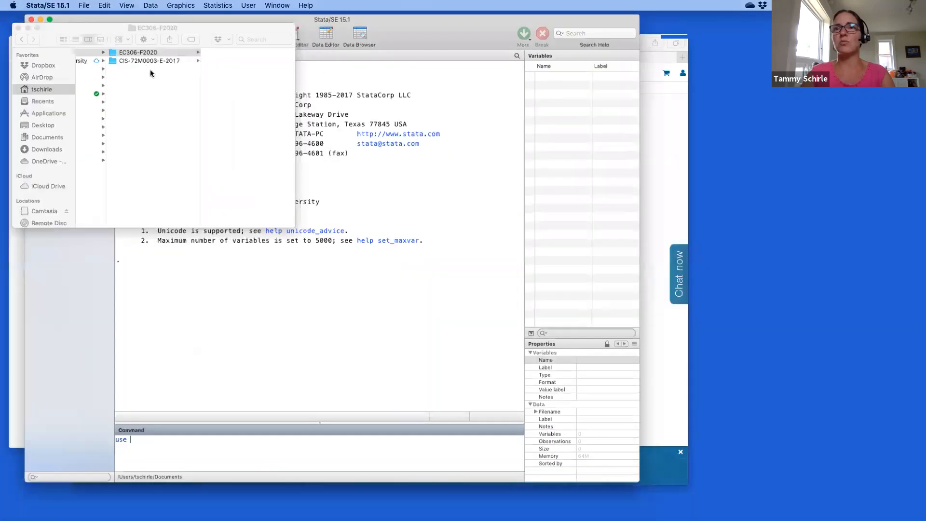
click(146, 61)
click(223, 50)
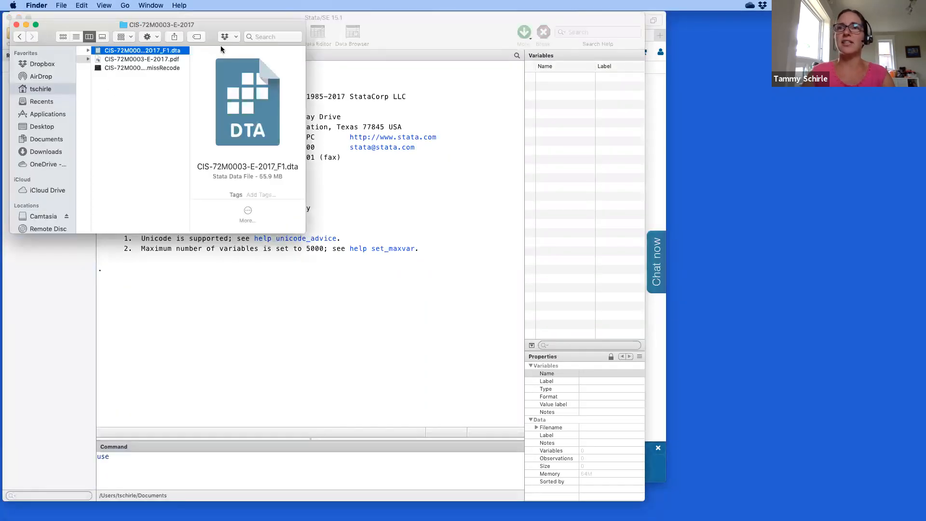
right_click(163, 51)
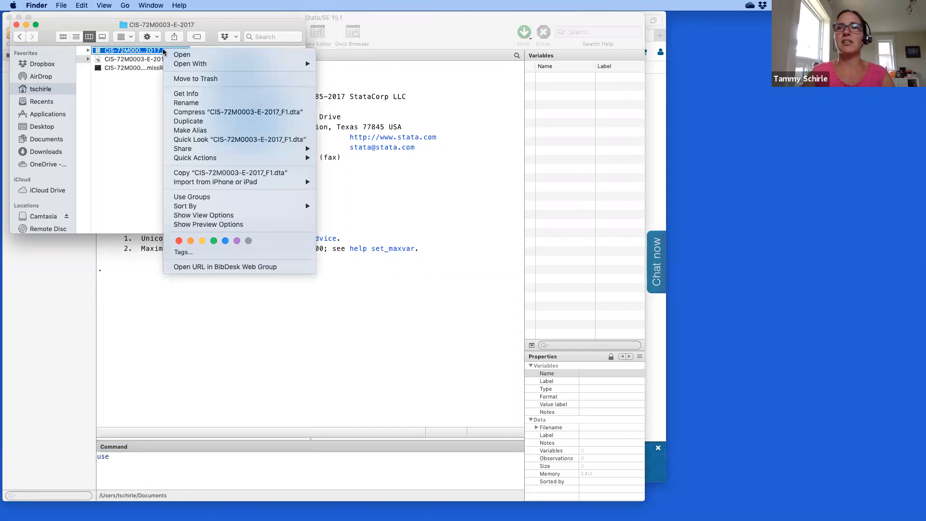
click(207, 172)
click(317, 460)
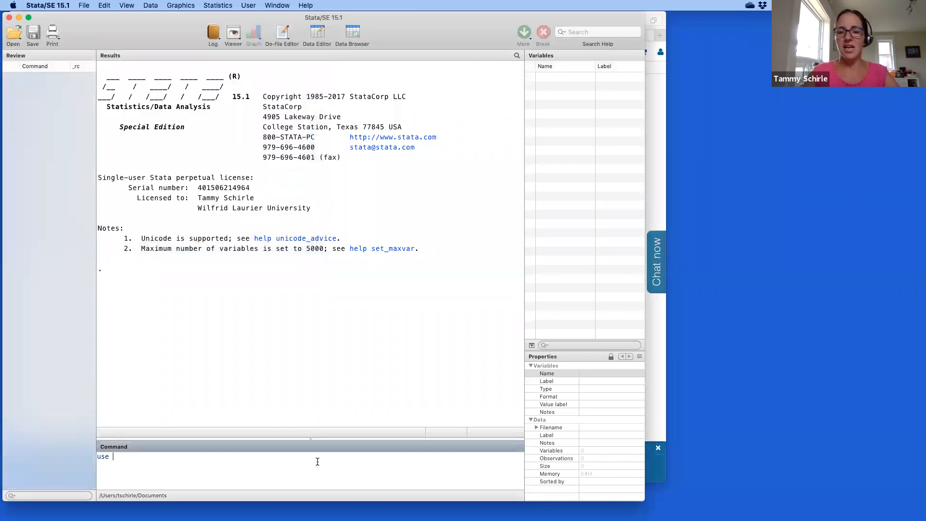
key(super+v)
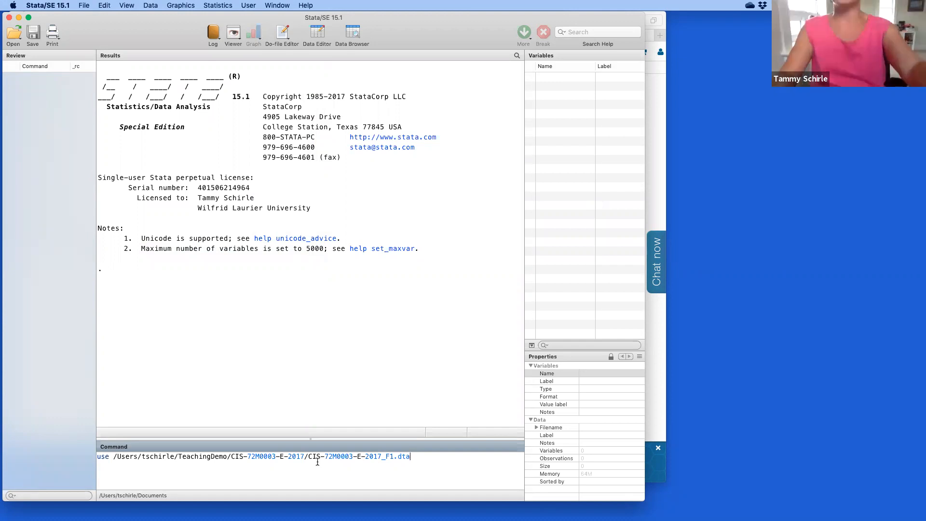
key(Return)
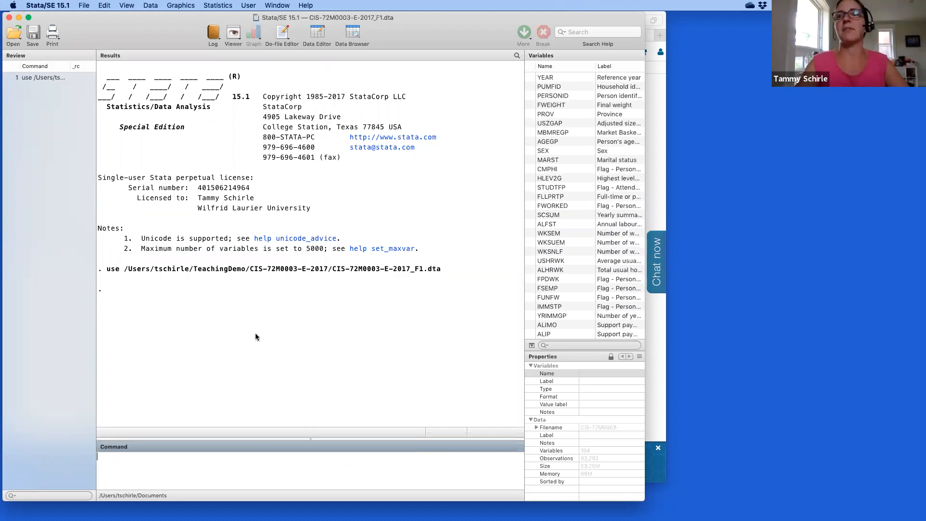
click(110, 272)
double_click(110, 273)
click(126, 271)
drag(126, 271, 346, 270)
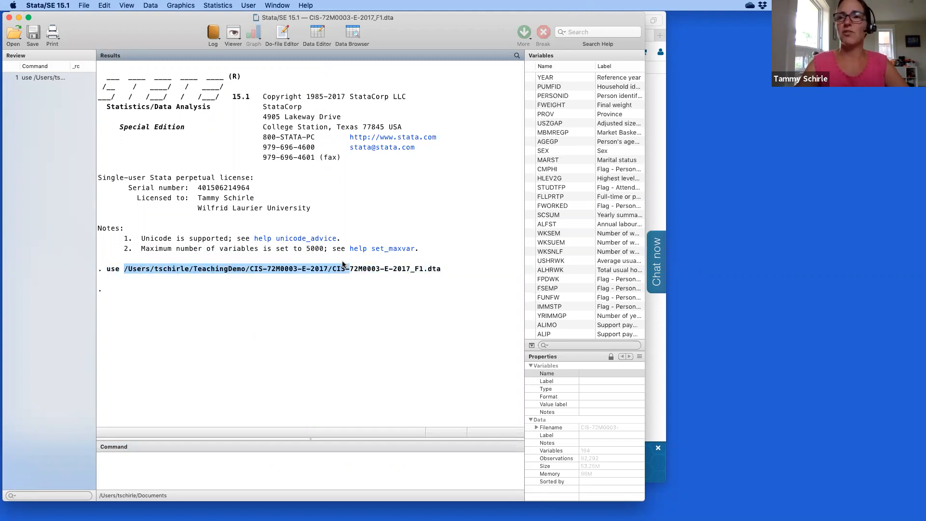
click(384, 270)
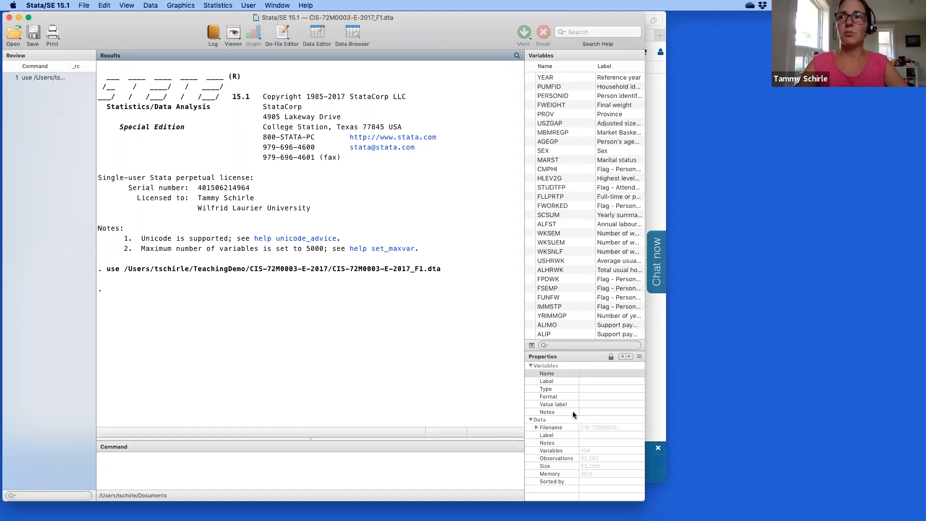
click(556, 77)
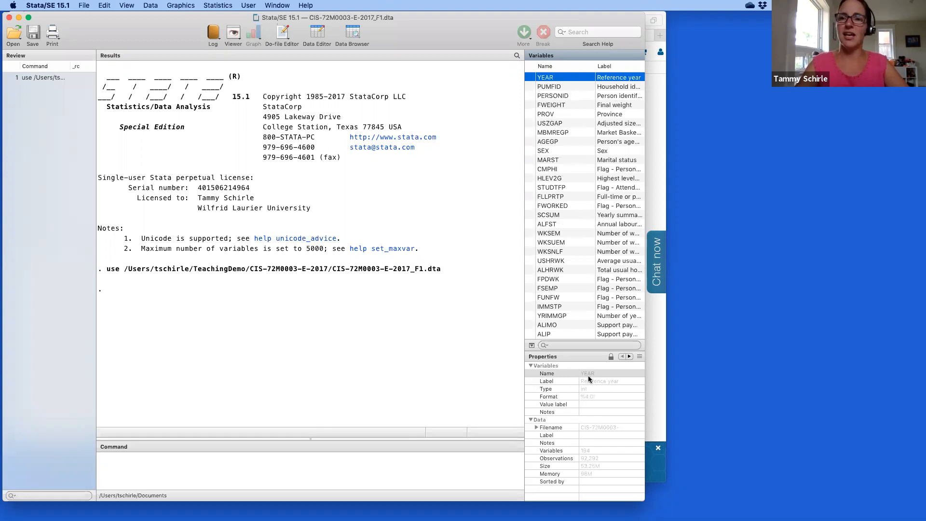
click(332, 277)
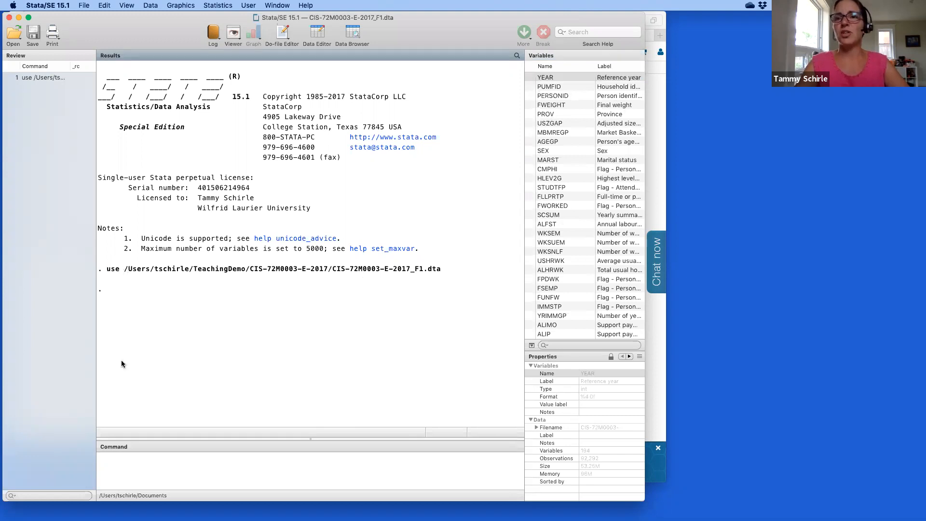
click(265, 467)
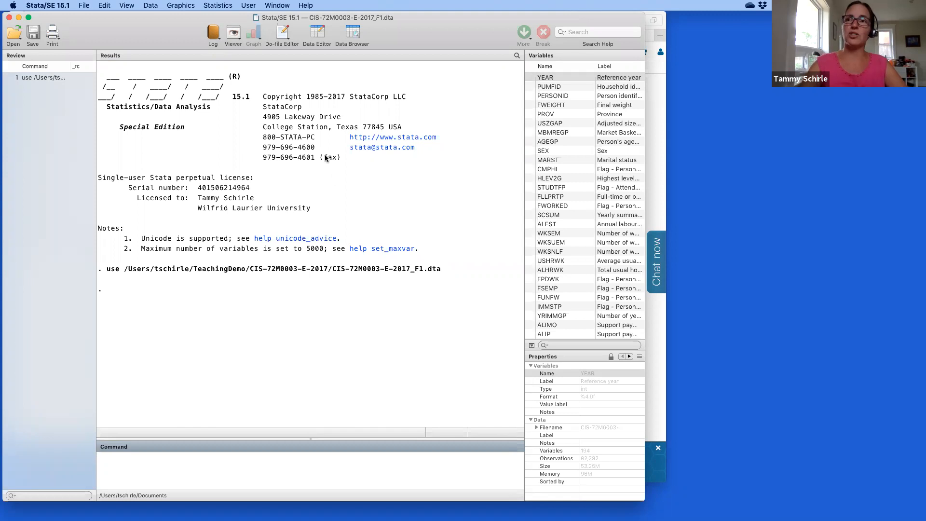
Paste the ec306 and cis global path definitions at the top of the untitled do-file.
click(280, 36)
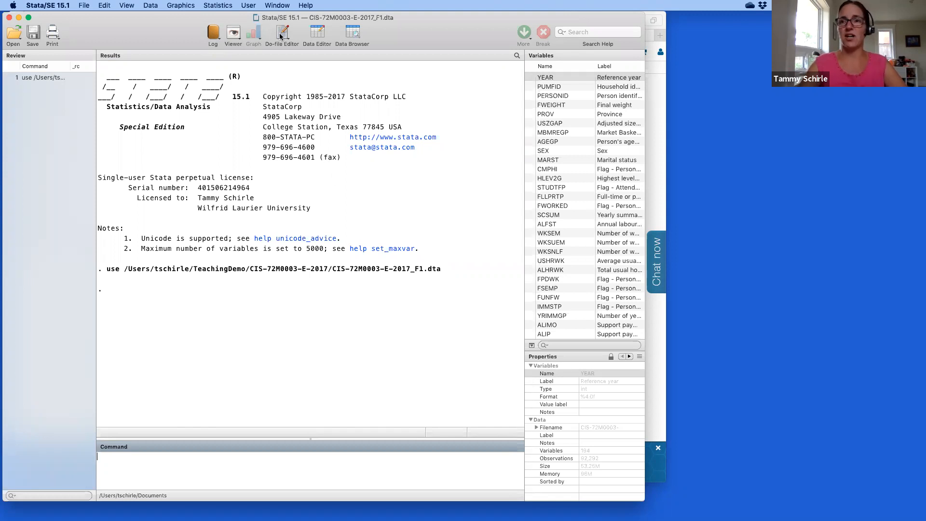
click(191, 288)
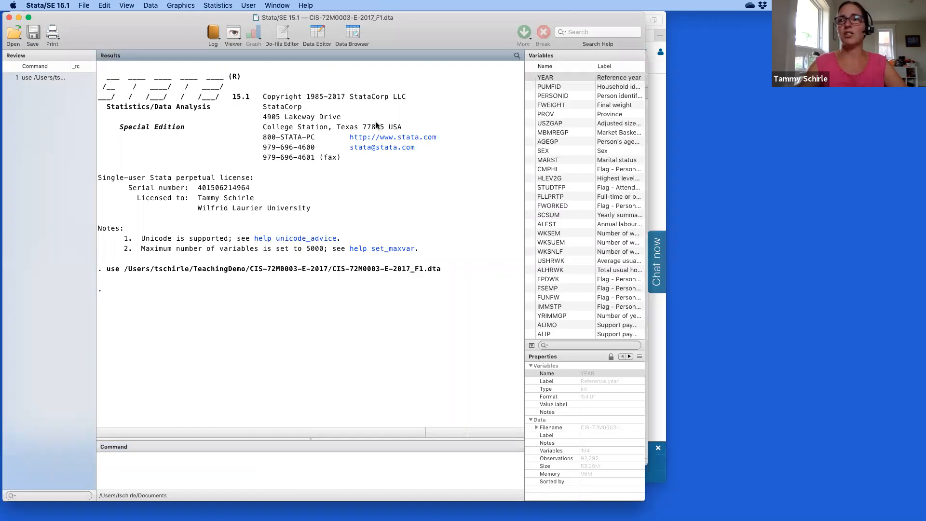
click(283, 33)
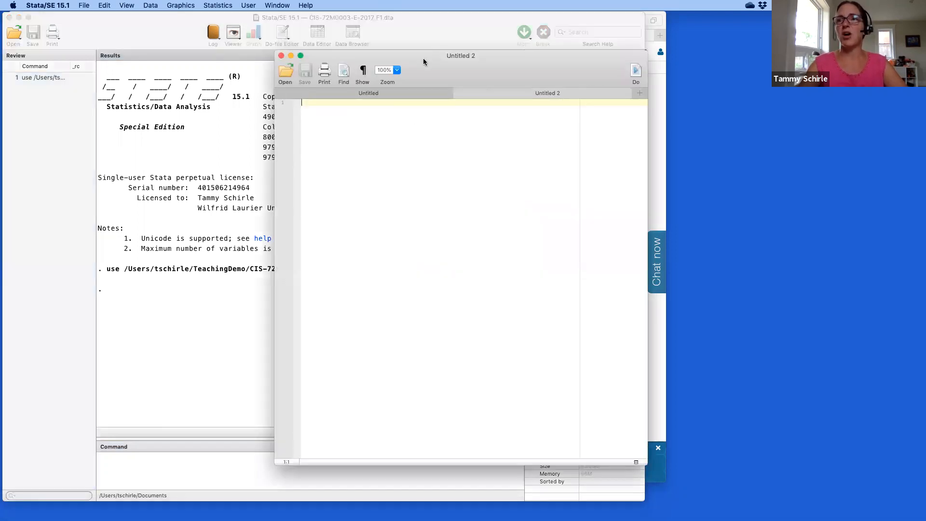
click(406, 90)
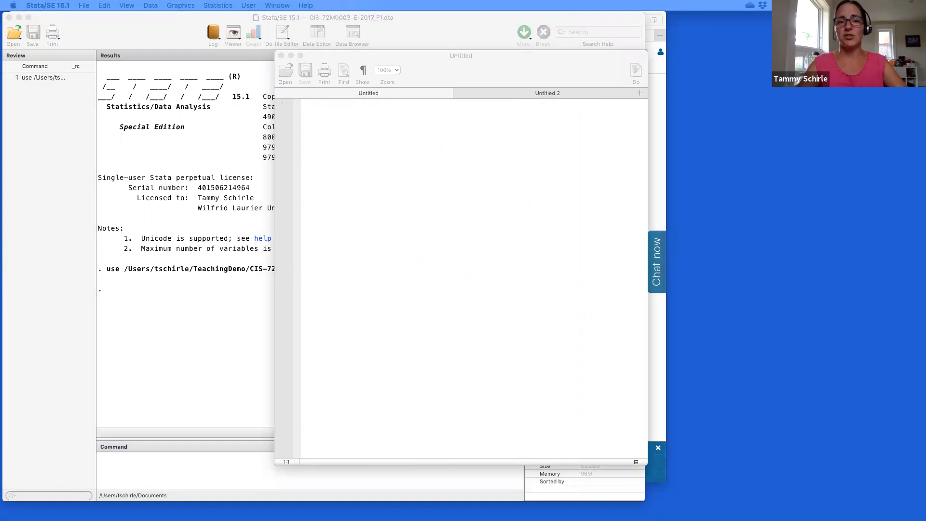
click(509, 202)
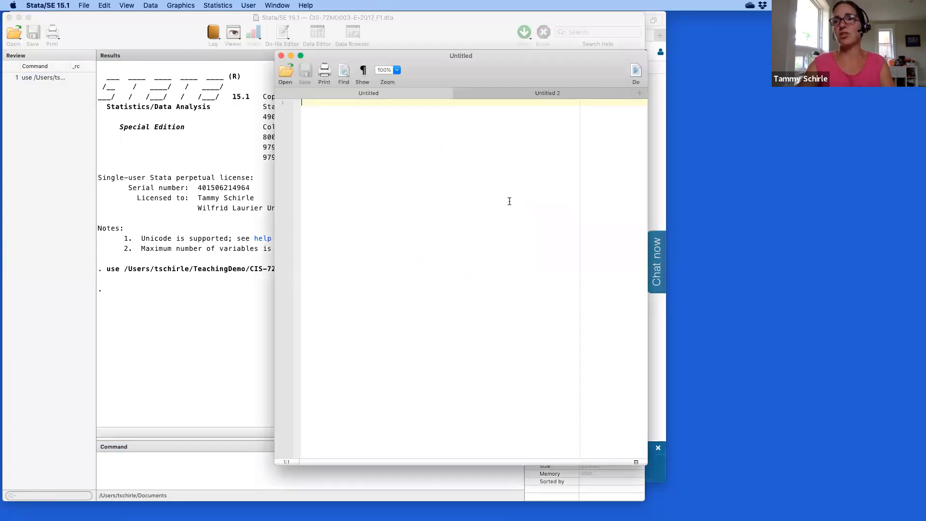
key(Return)
key(Return)
key(super+v)
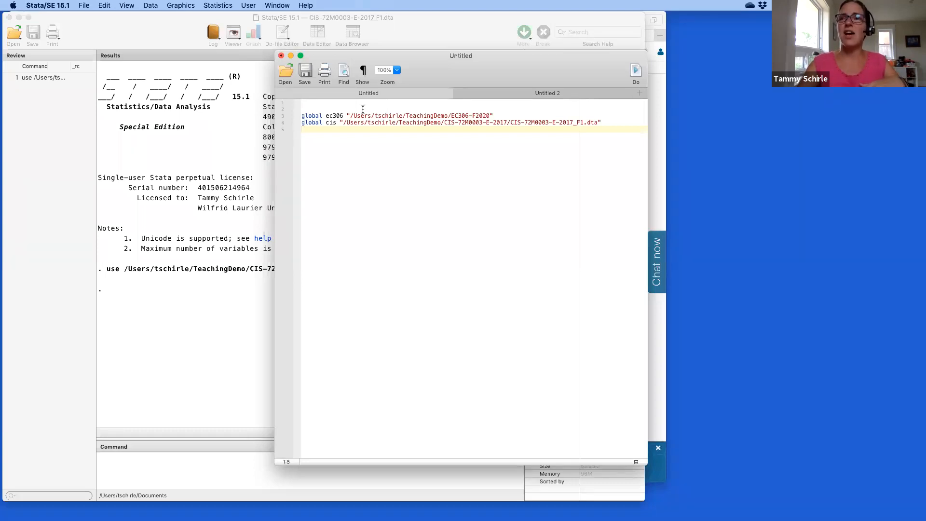
Add a use "$cis", clear line below the globals and run the do-file.
drag(347, 116, 498, 115)
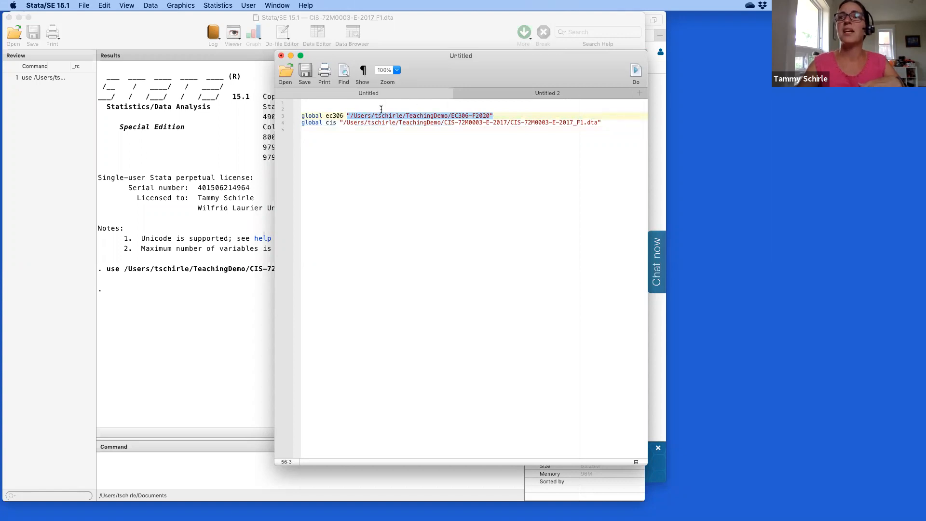
click(336, 117)
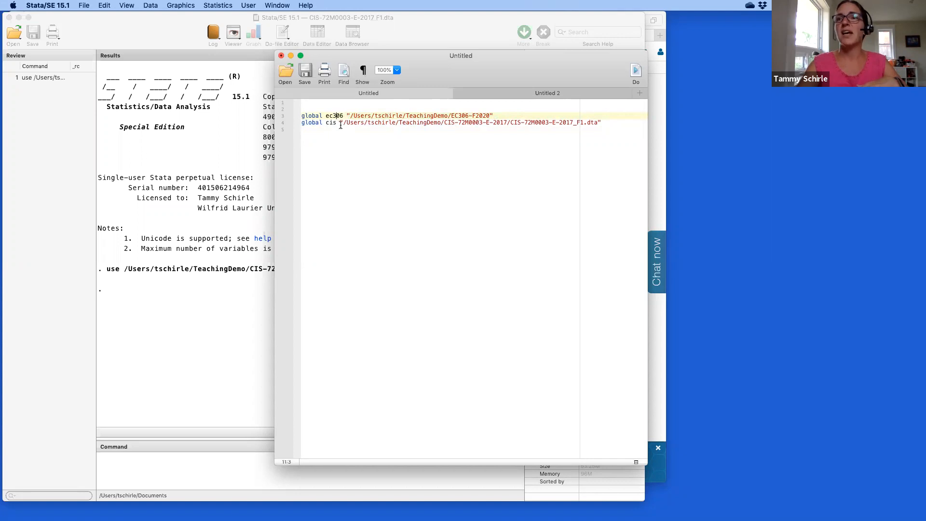
drag(343, 122, 600, 125)
click(332, 124)
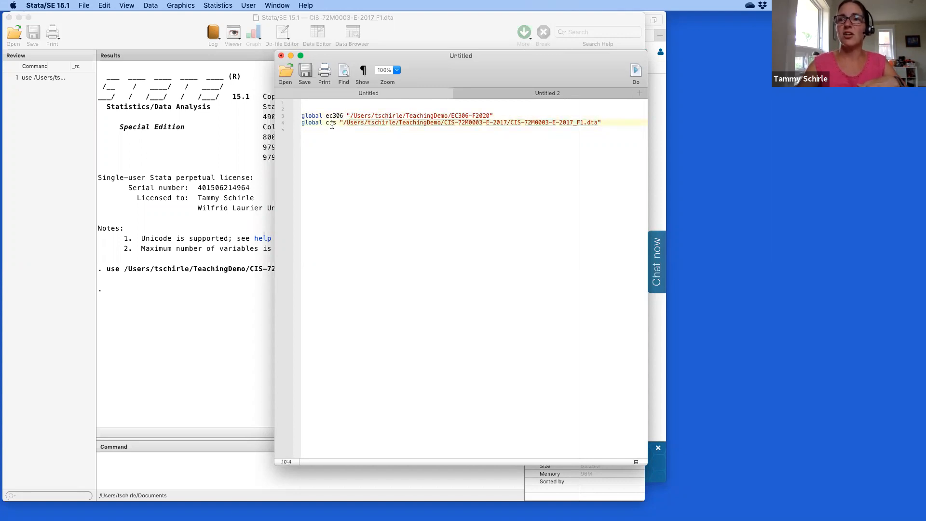
click(330, 130)
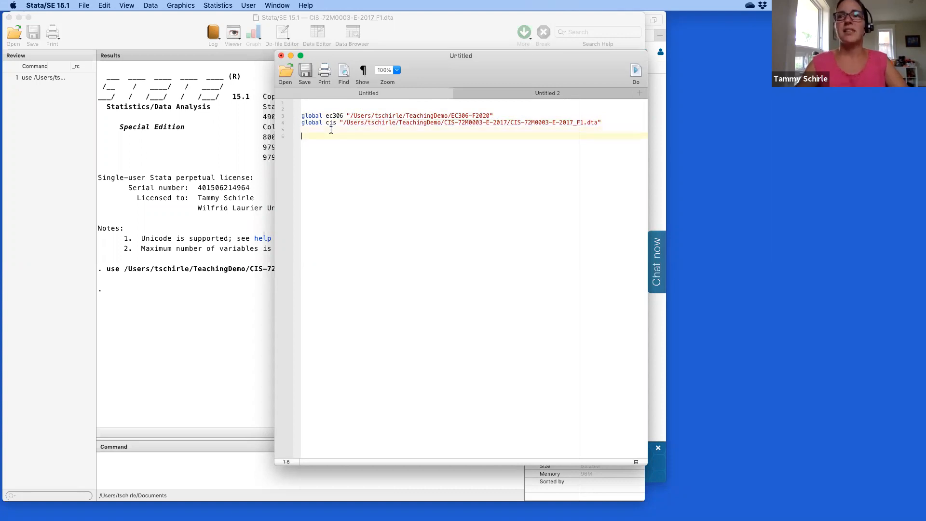
text(use)
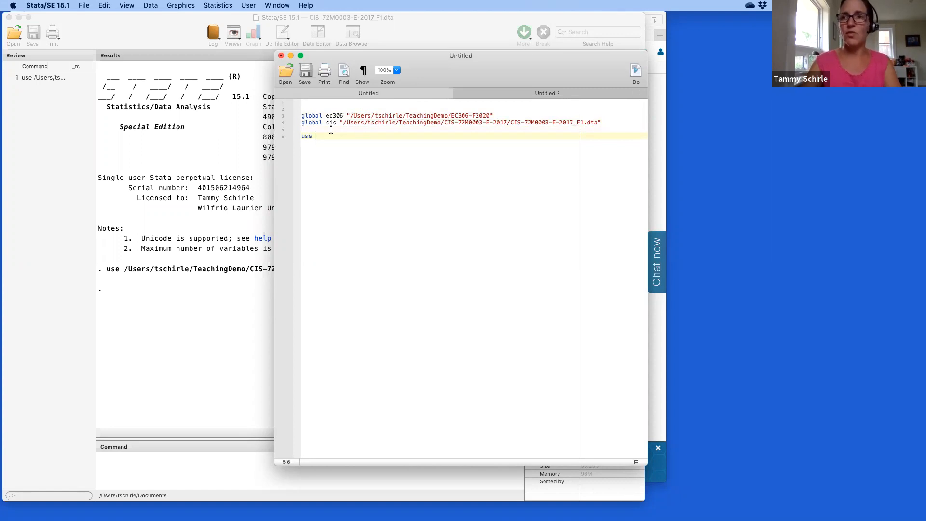
text( ")
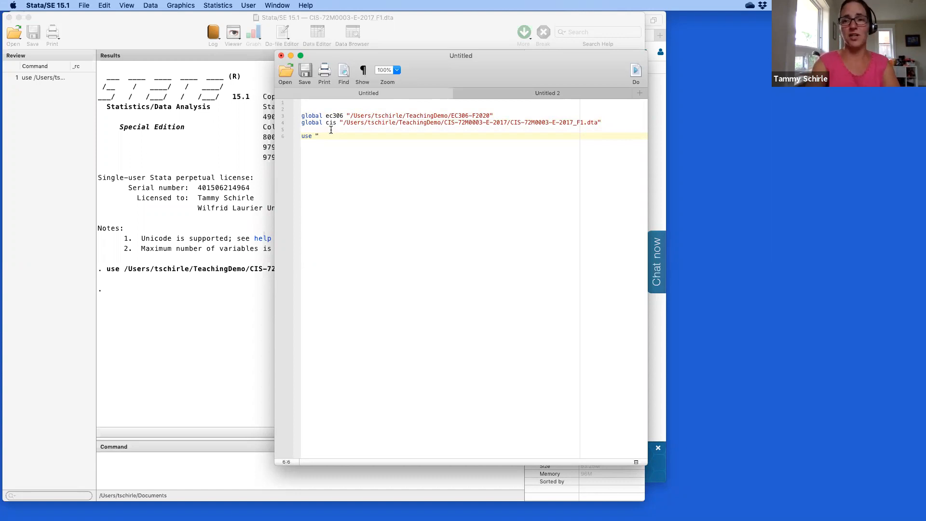
text($c)
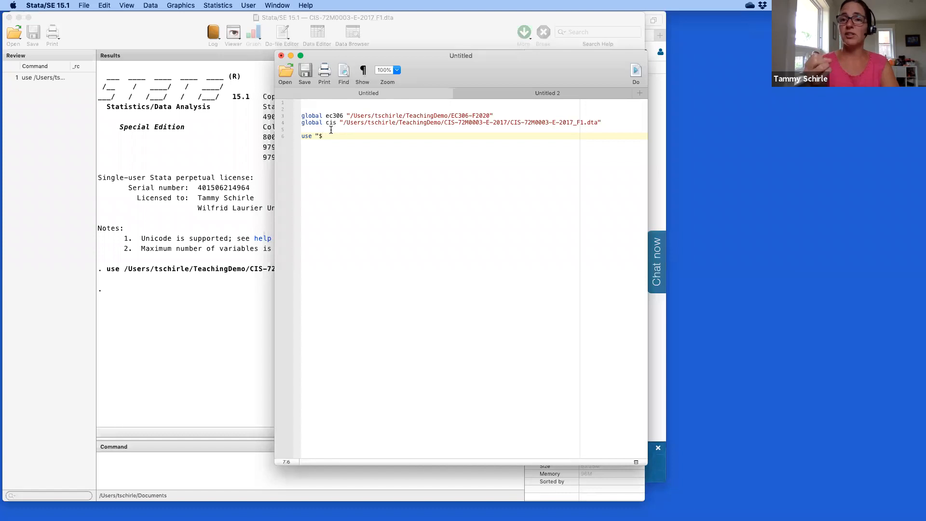
text(cis)
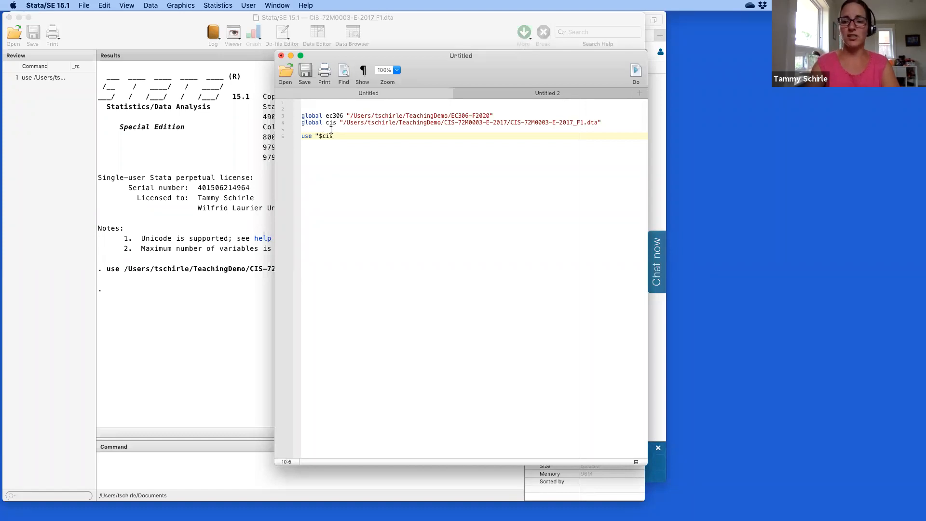
text(", clear)
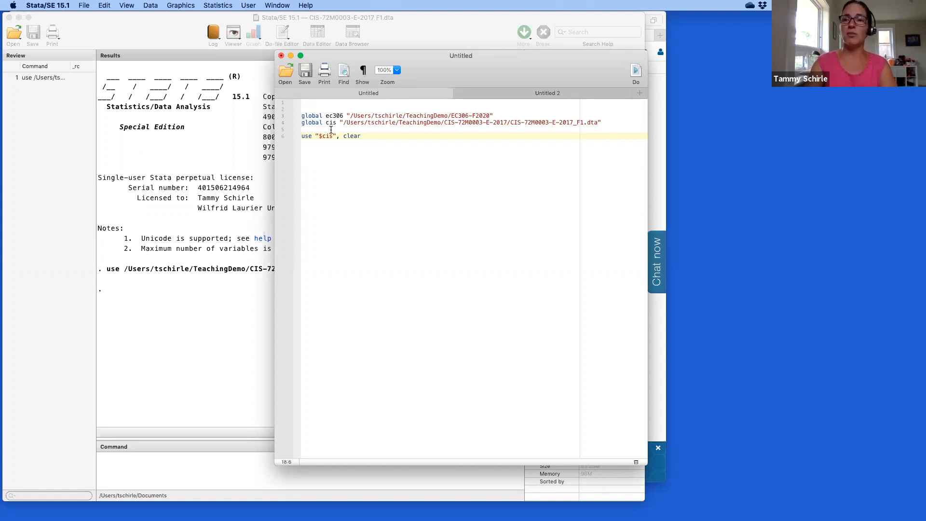
key(Return)
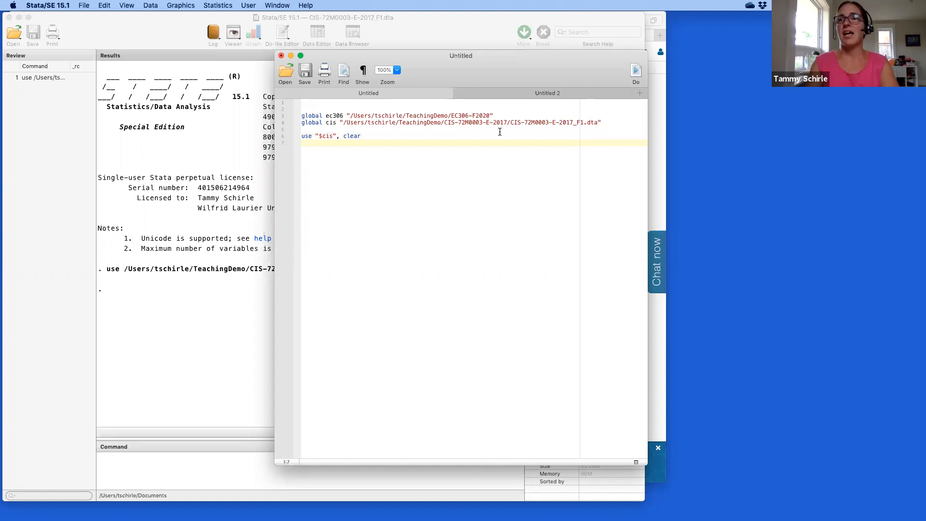
click(635, 72)
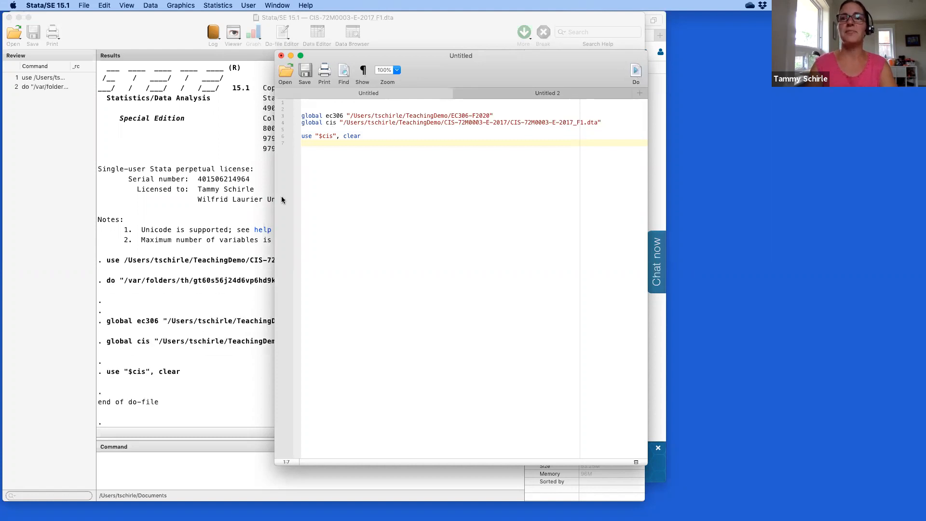
click(179, 299)
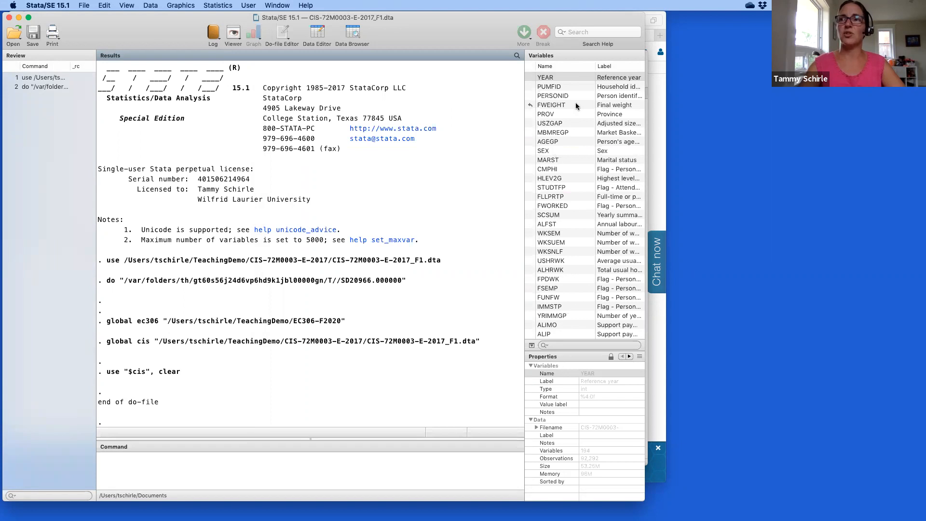
click(356, 33)
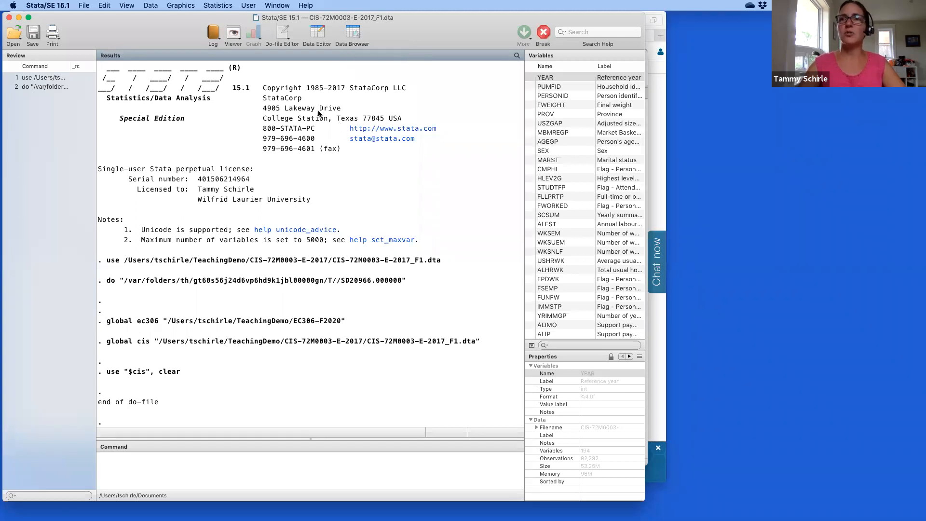
drag(473, 103, 479, 43)
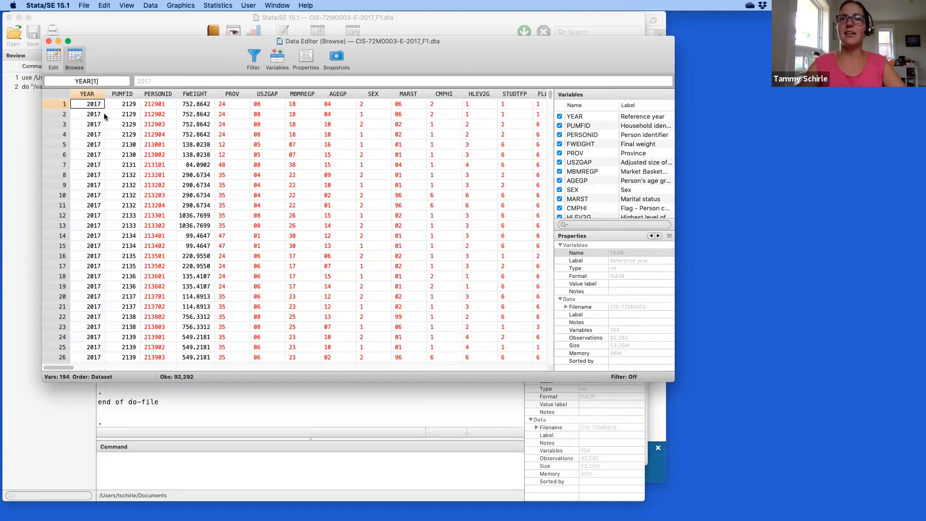
click(55, 105)
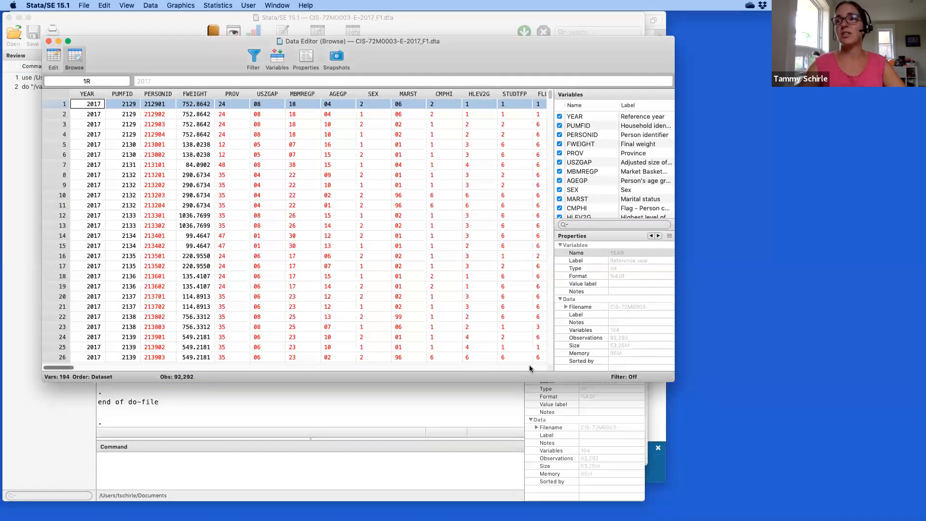
drag(550, 94, 545, 366)
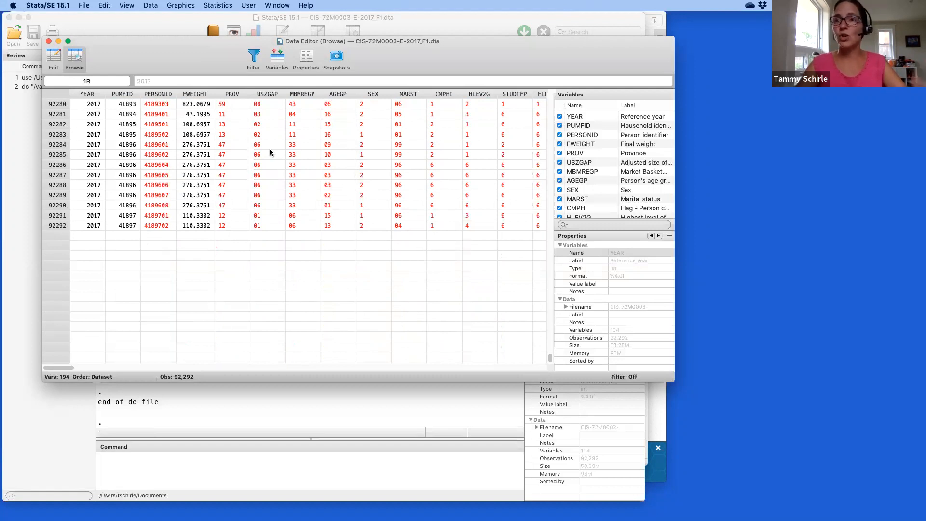
scroll(270, 152, right, 10)
scroll(270, 152, right, 10)
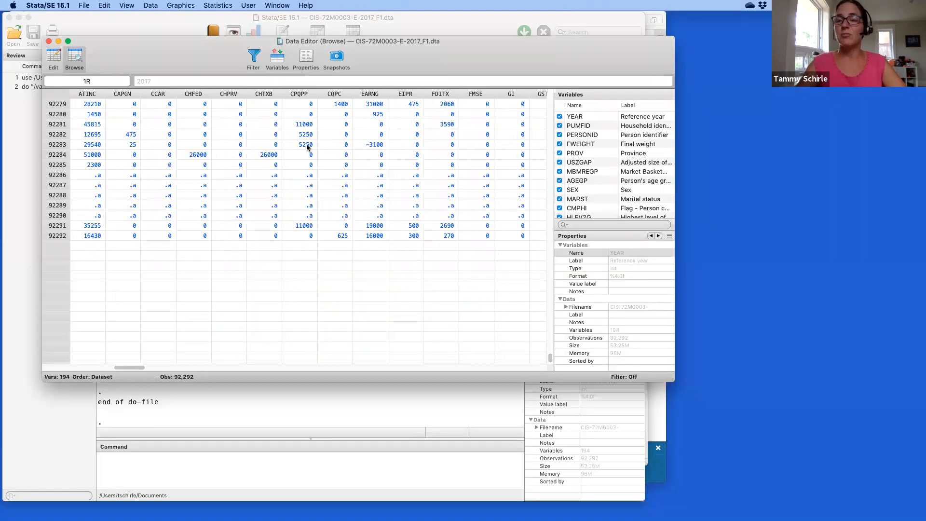
scroll(307, 147, left, 15)
scroll(307, 148, up, 5)
scroll(306, 145, up, 20)
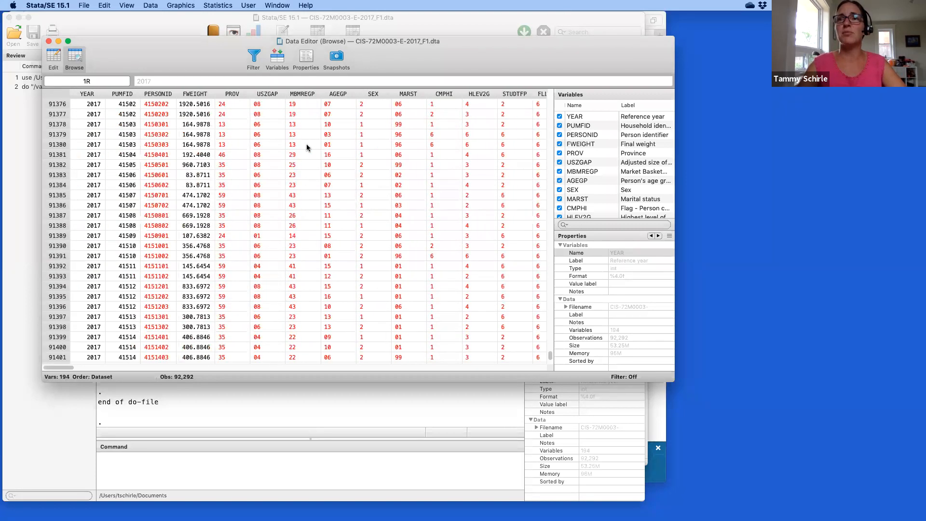
click(334, 114)
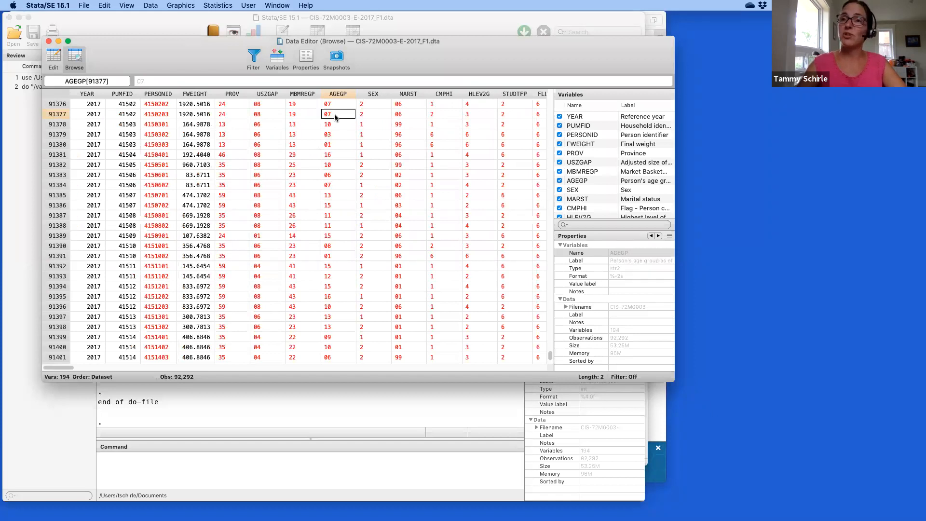
scroll(334, 114, up, 15)
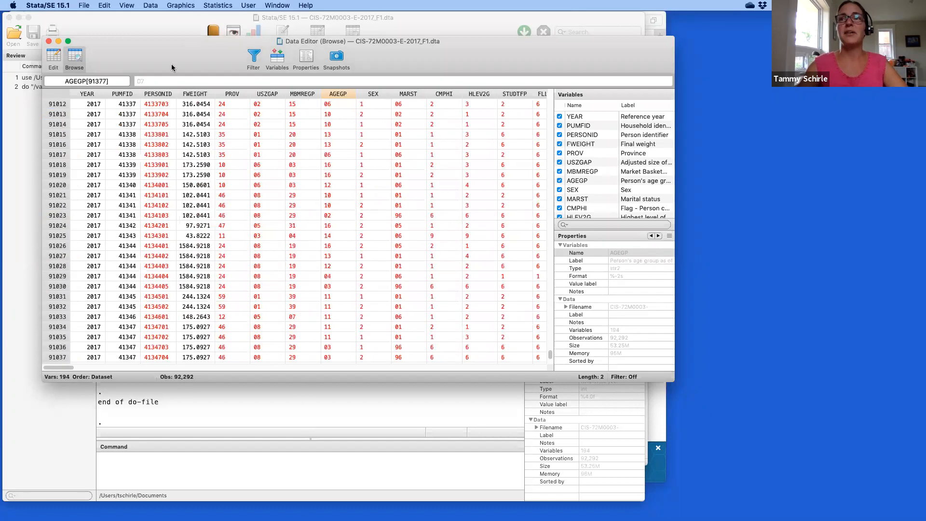
click(48, 41)
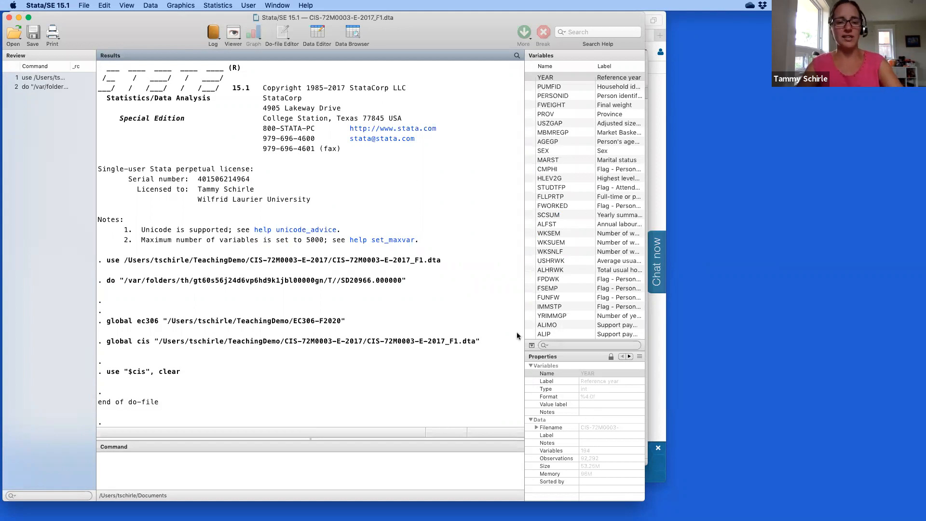
key(ctrl+Up)
click(282, 347)
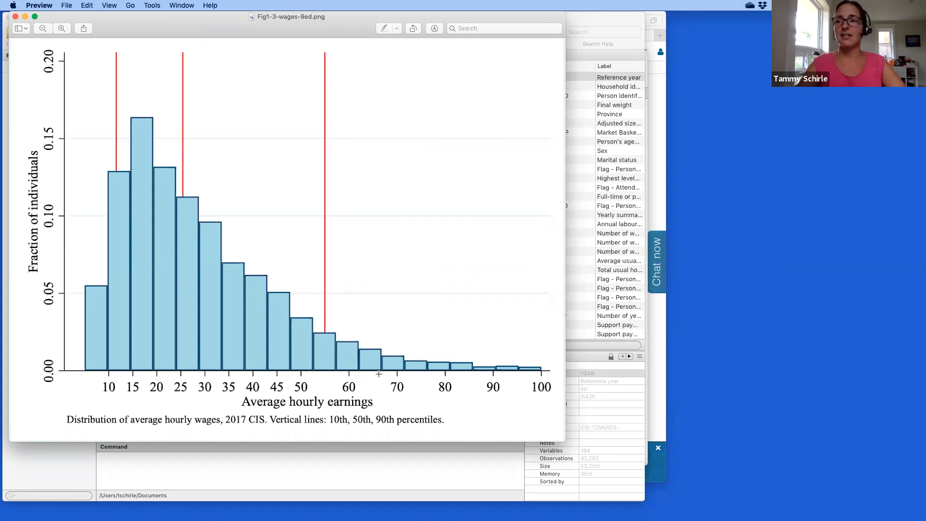
click(403, 477)
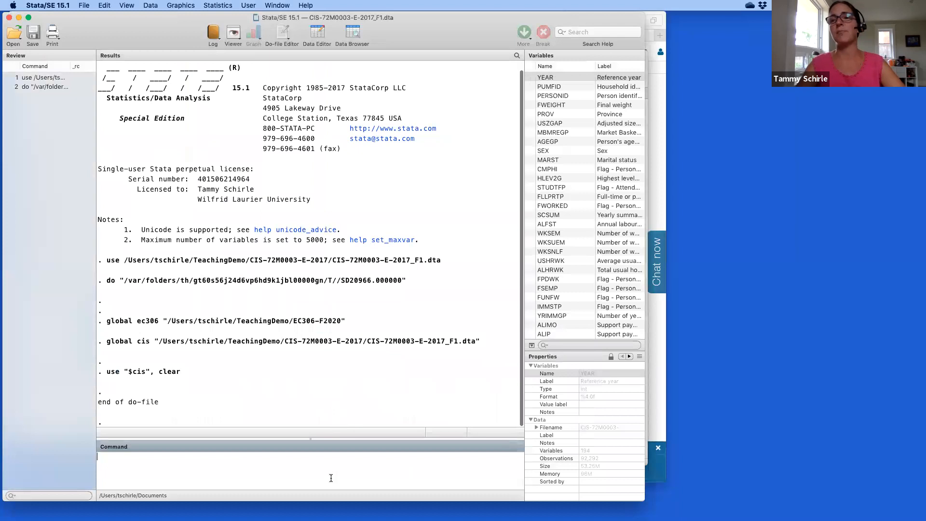
Run lookfor earn and highlight EARNG with its label Earnings (employment income).
text(lookfor)
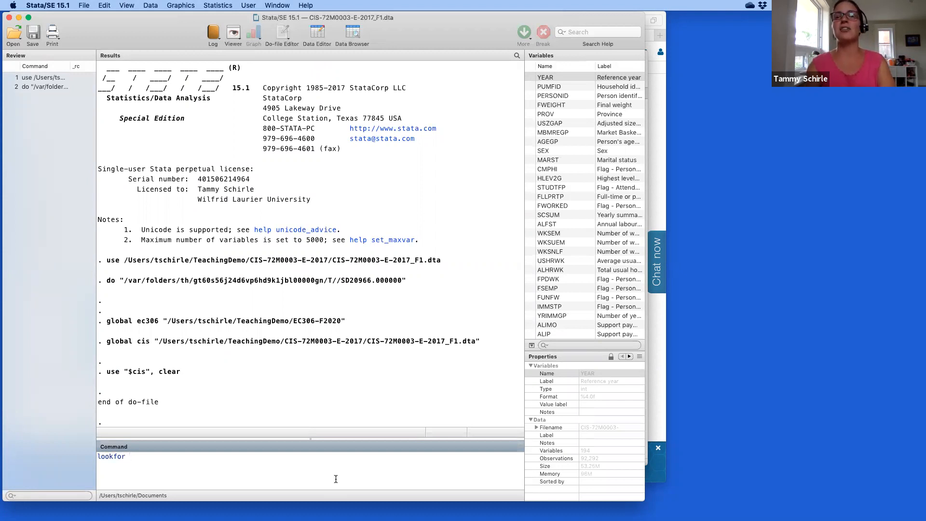
text(sex)
key(Return)
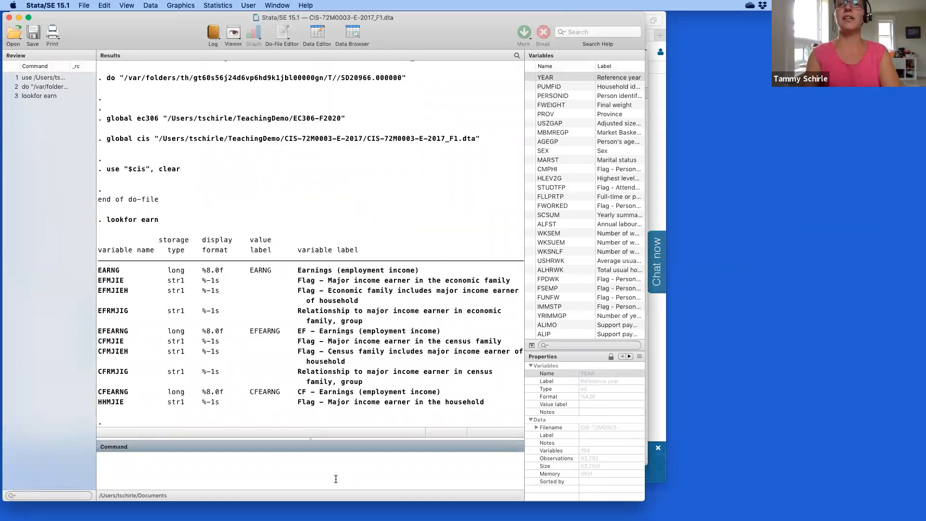
drag(98, 272, 122, 272)
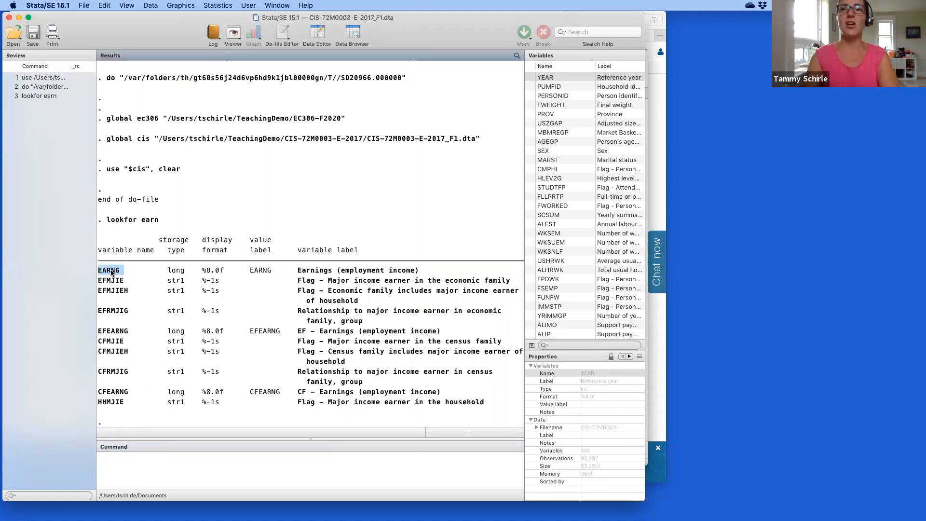
drag(297, 271, 434, 276)
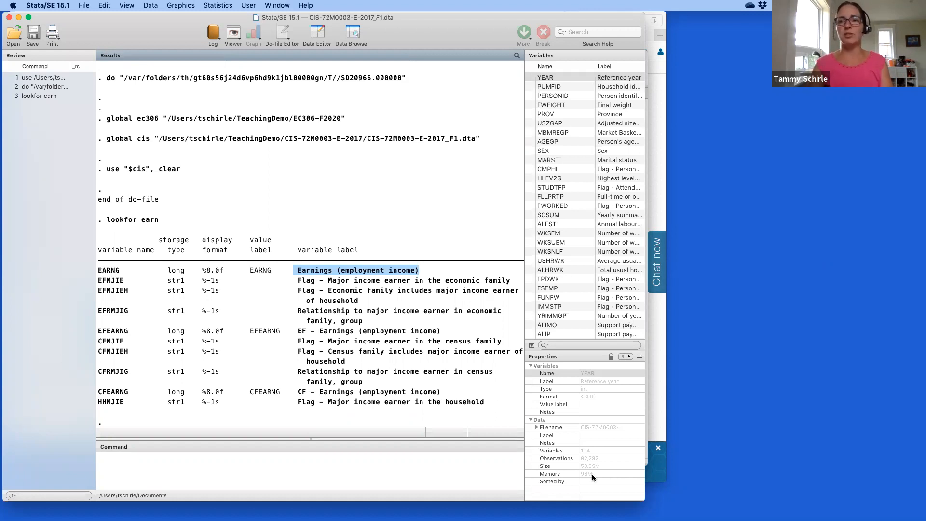
click(487, 459)
Run lookfor hour and highlight the USHRWK weekly-hours label and the ALHRWK variable.
text(lookfor hours)
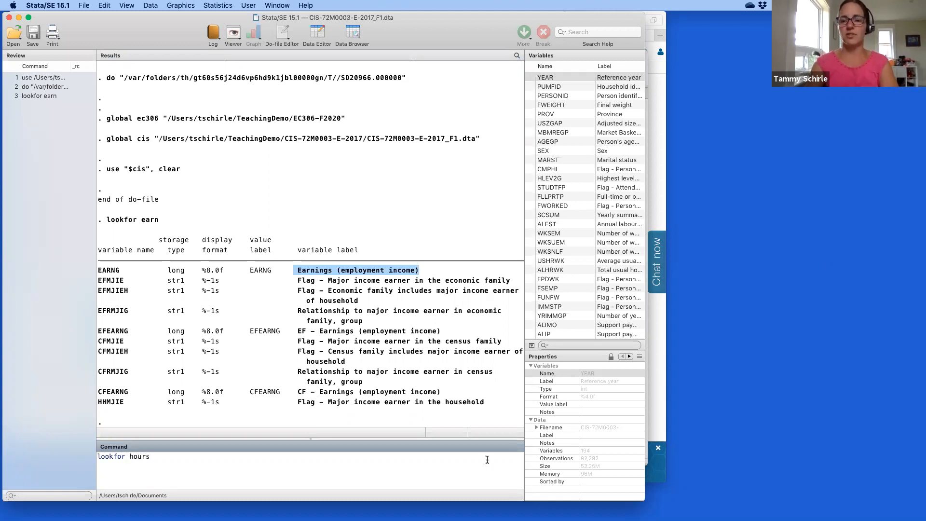
key(BackSpace)
key(Return)
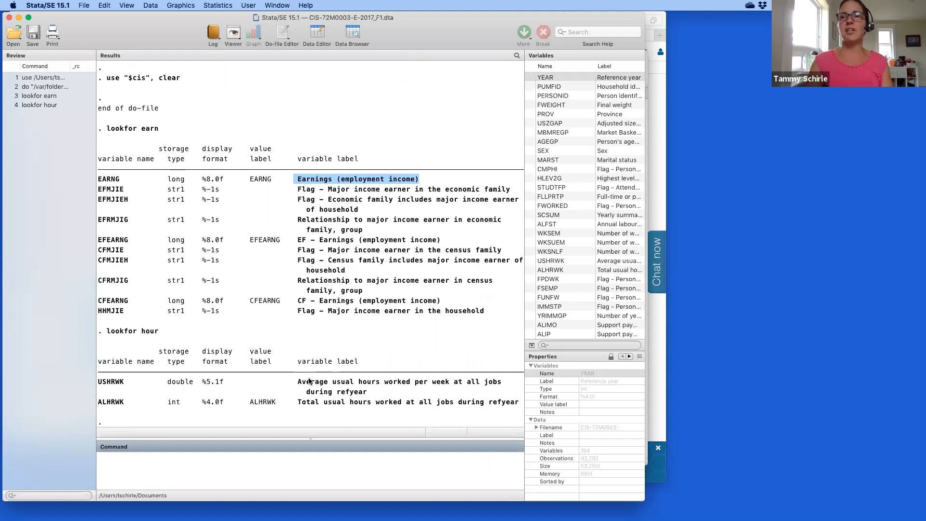
drag(299, 384, 413, 384)
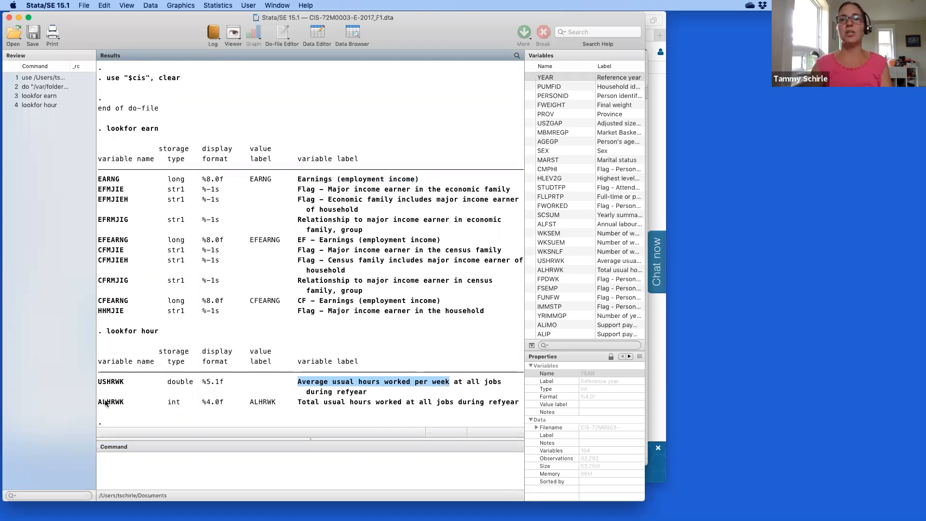
drag(98, 403, 125, 405)
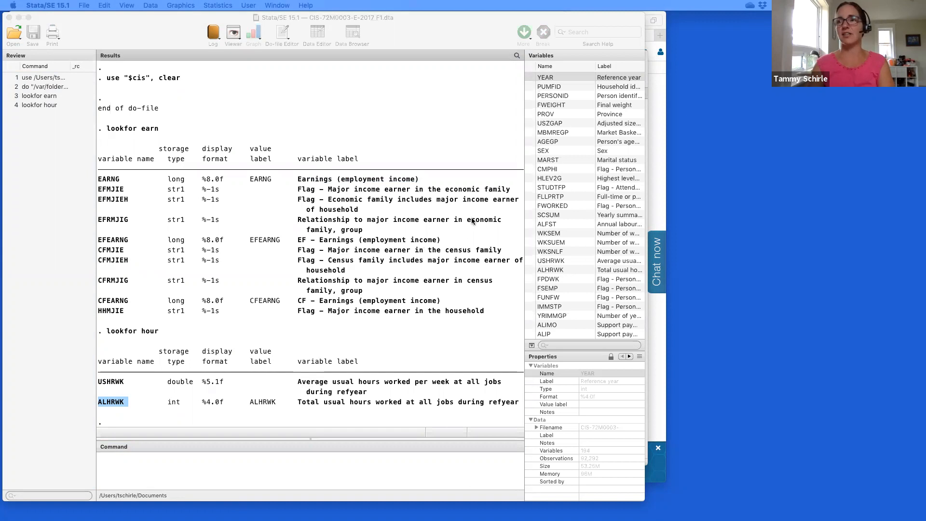
key(ctrl+Up)
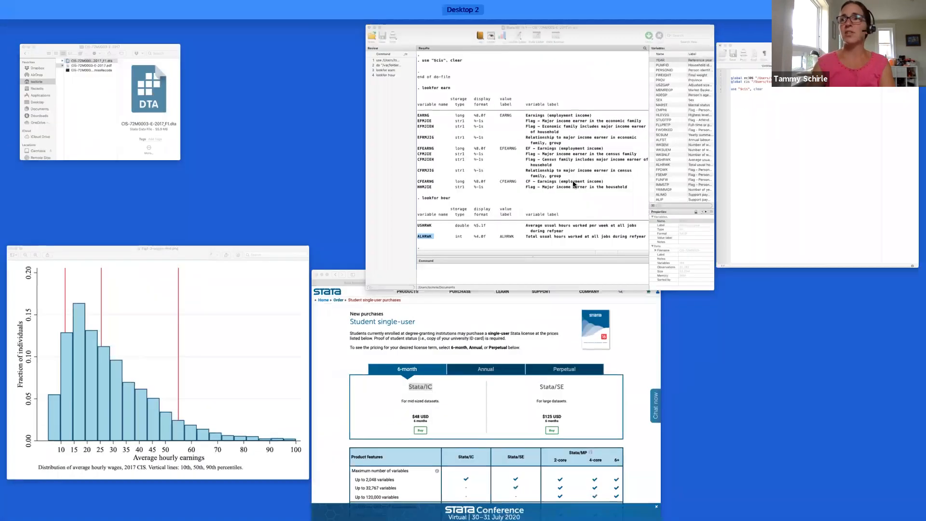
Run the do-file line gen avg_wage = EARNG/ALHRWK to create the hourly wage.
click(817, 176)
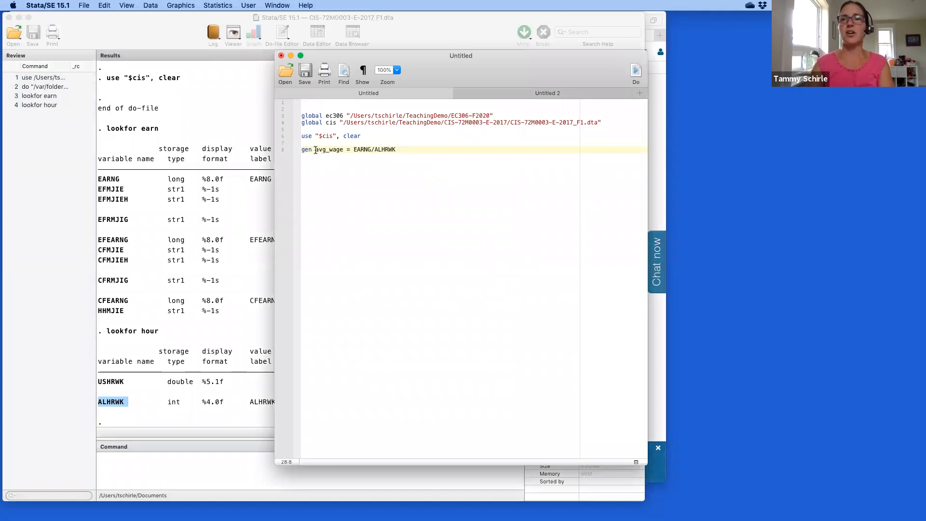
drag(316, 150, 371, 149)
click(343, 150)
double_click(376, 149)
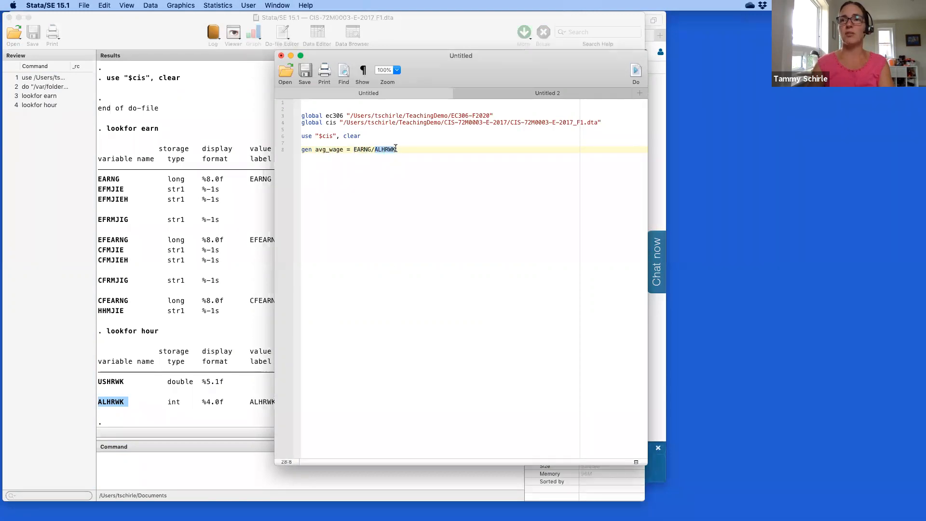
click(398, 148)
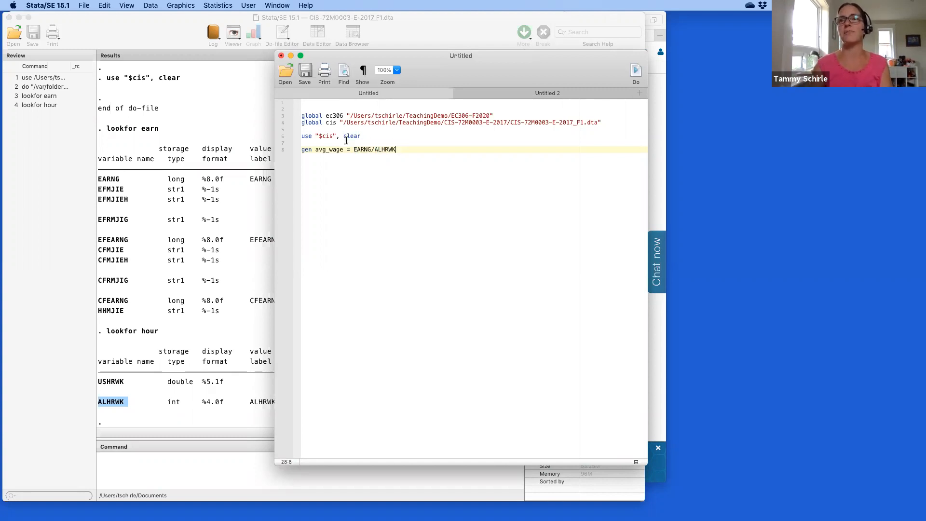
drag(346, 143, 413, 153)
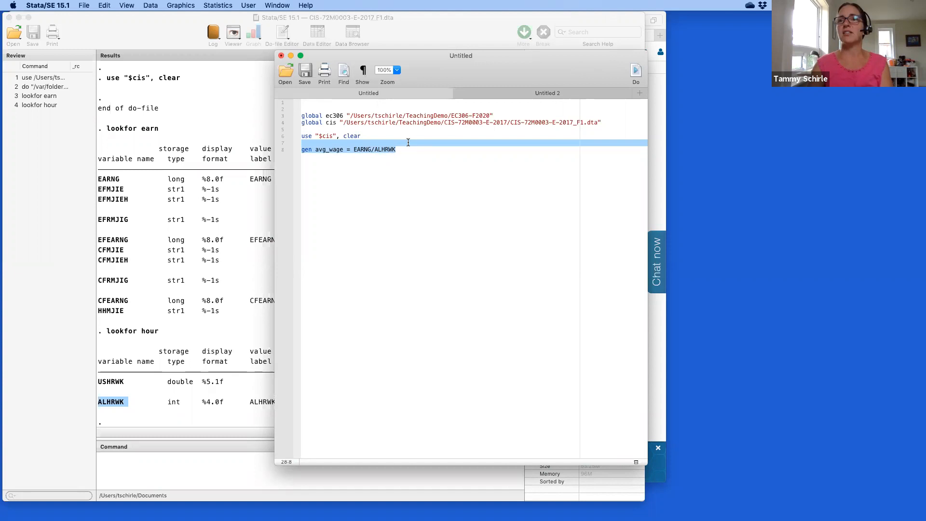
click(635, 73)
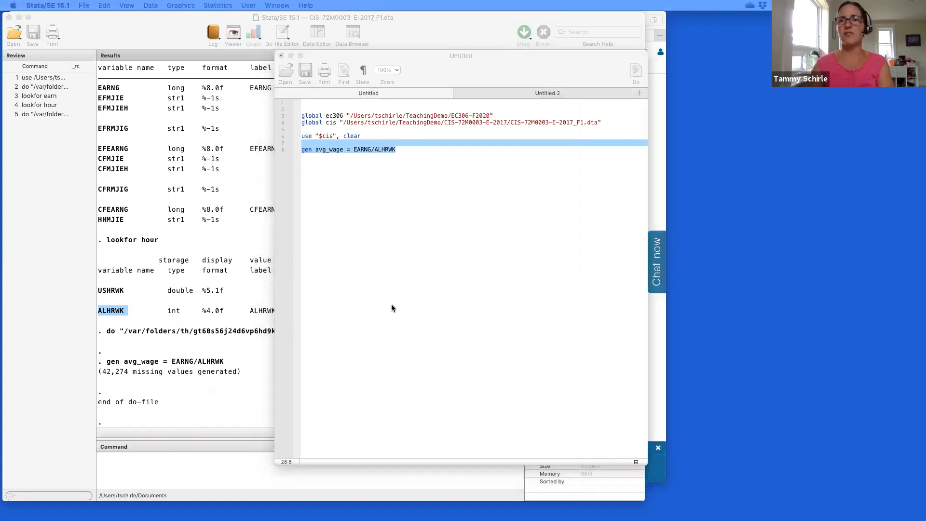
Add summ avg_wage, detail on its own line and run it, showing a 23.07692 median.
click(391, 307)
key(Return)
text(summ avg_wage, detail)
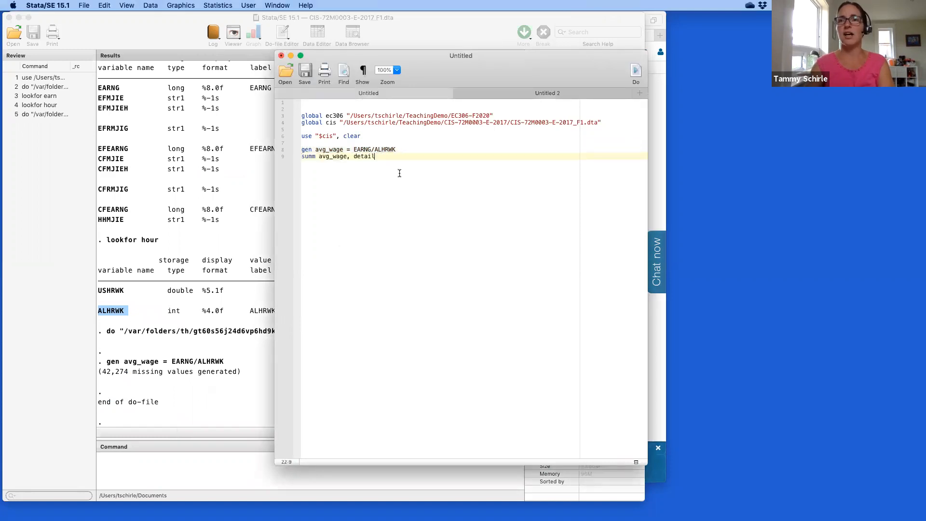
click(408, 150)
key(Return)
key(shift+Down)
key(shift+Down)
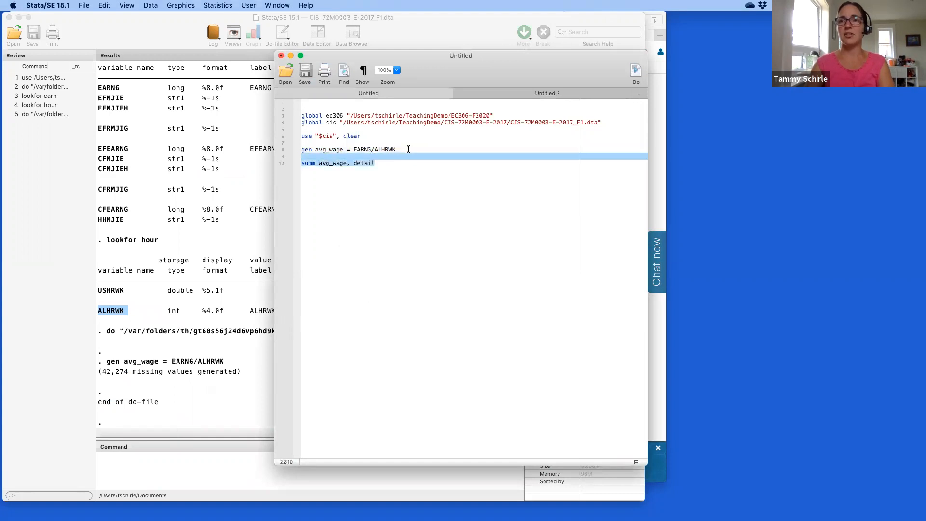
click(641, 73)
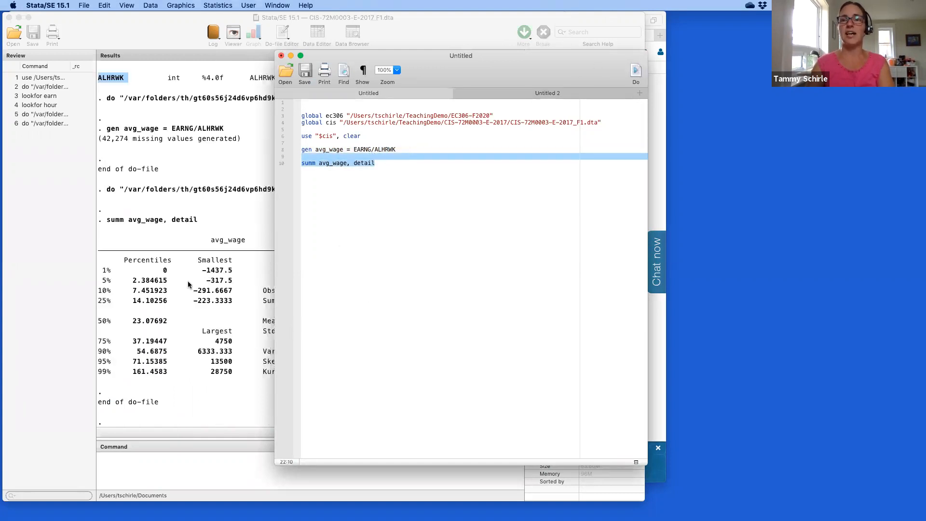
click(188, 285)
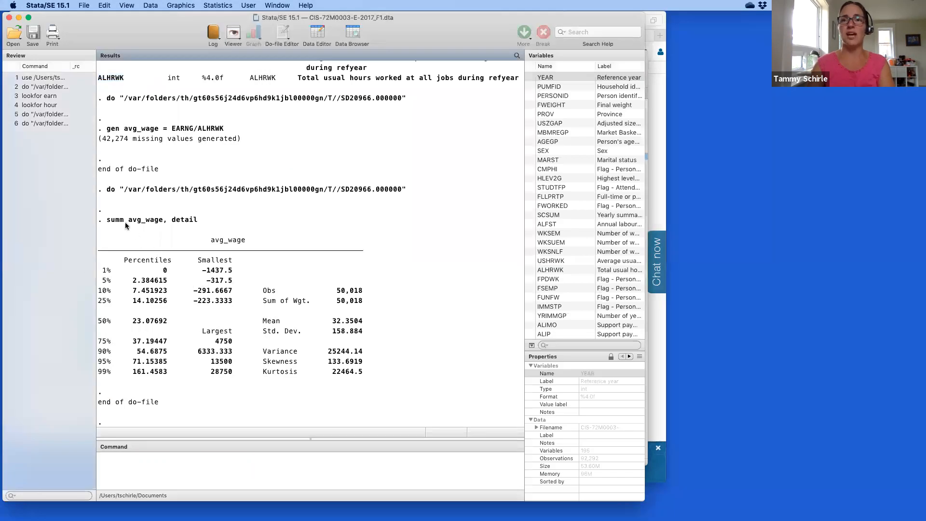
drag(125, 222, 206, 223)
click(181, 222)
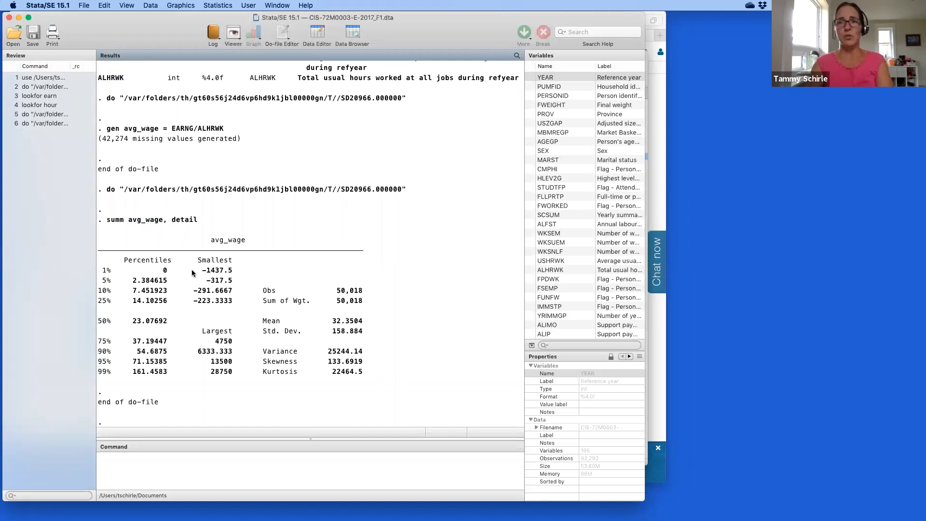
drag(190, 269, 227, 303)
click(227, 292)
drag(202, 270, 230, 275)
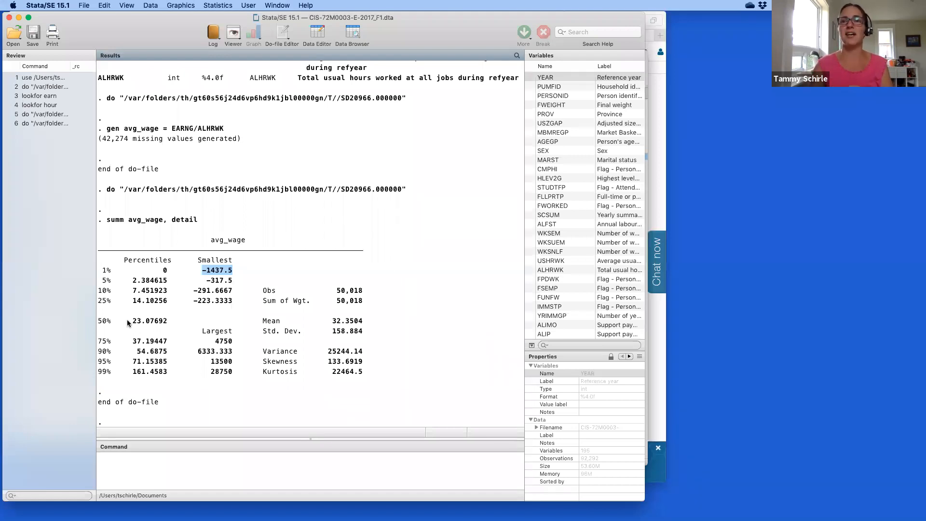
drag(129, 321, 156, 322)
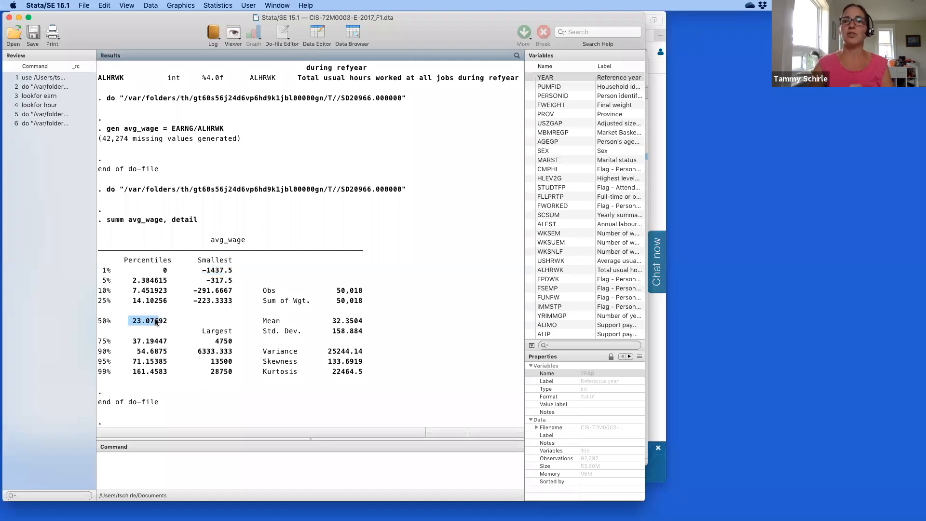
drag(333, 321, 366, 320)
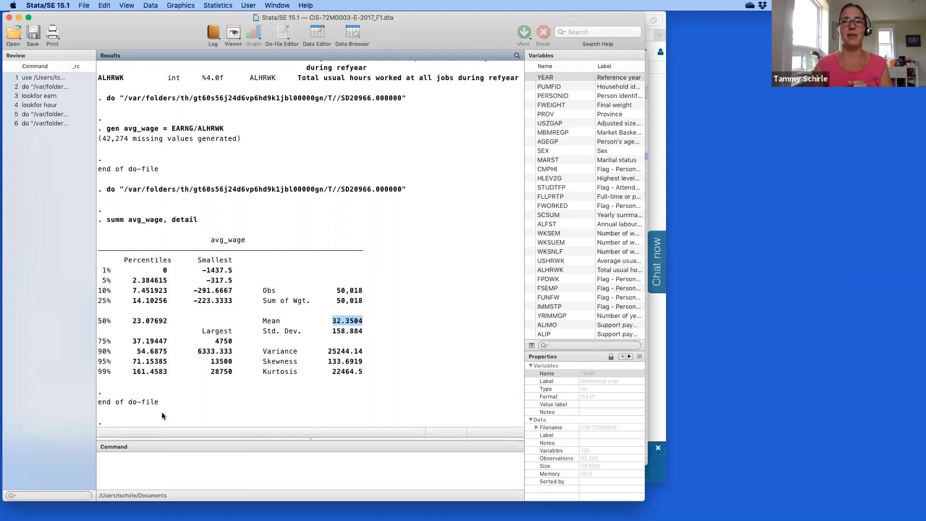
drag(208, 372, 232, 373)
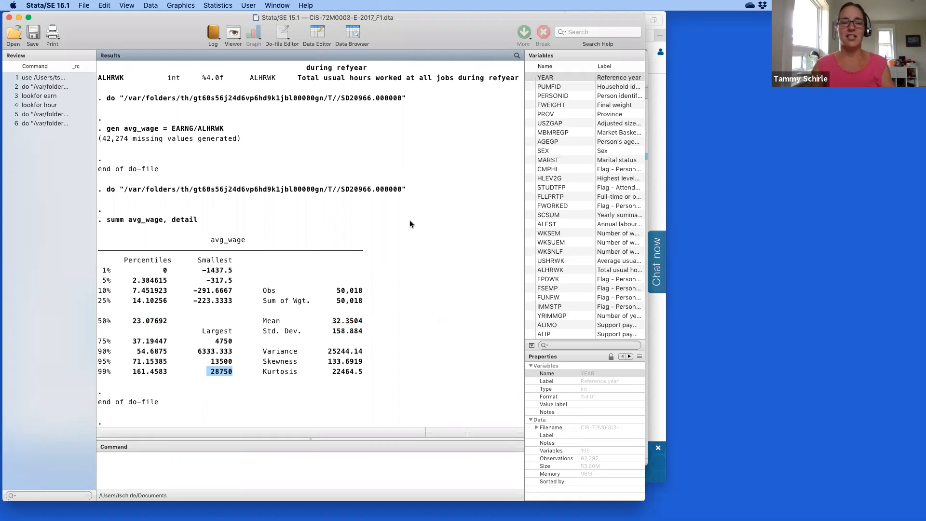
key(ctrl+Up)
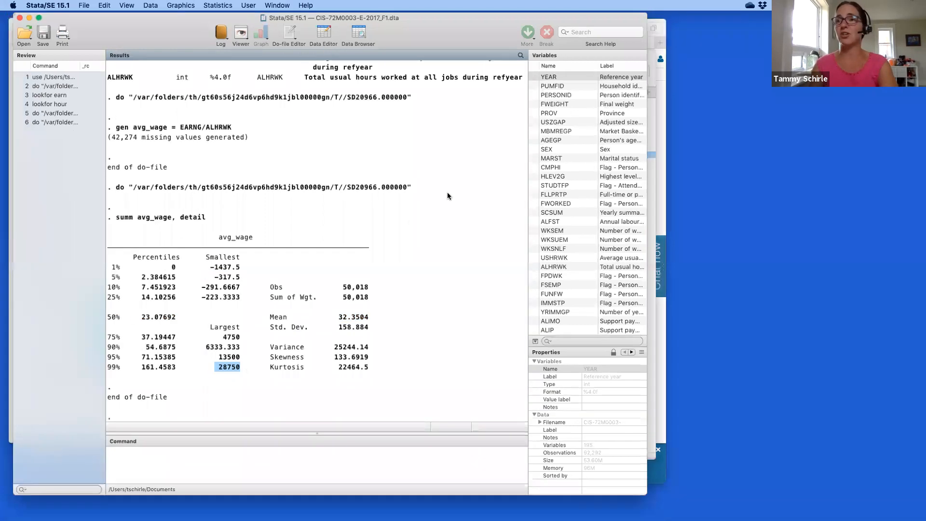
Remove the summ avg_wage, detail line from the do-file.
click(829, 199)
click(435, 196)
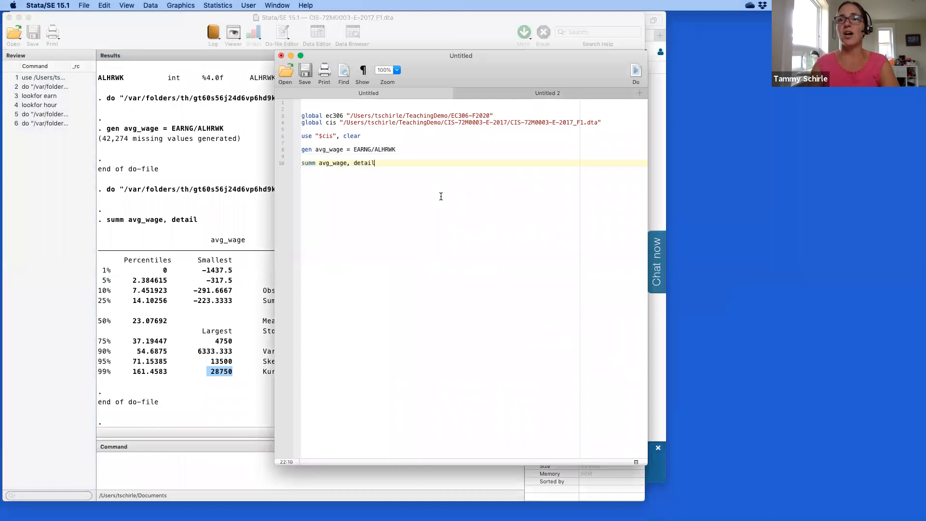
click(358, 153)
drag(358, 153, 387, 170)
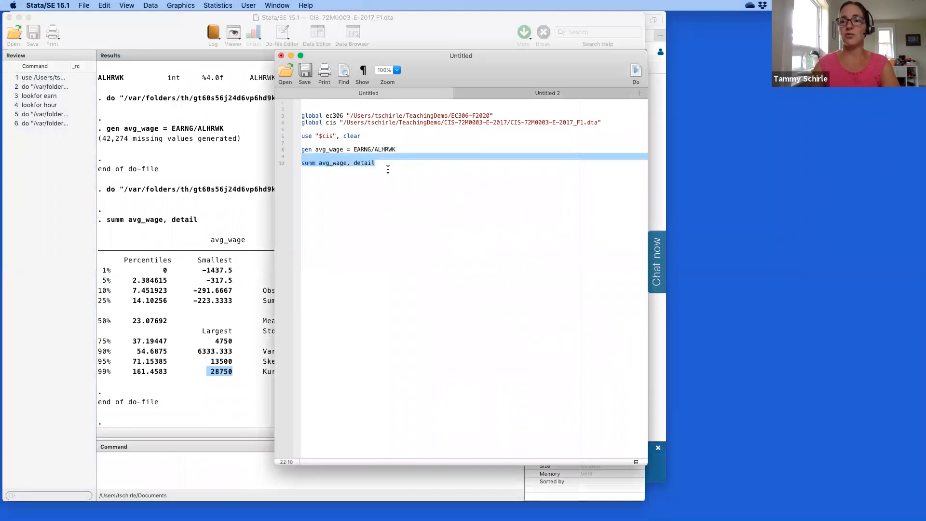
key(Return)
key(Return)
Write summ ALHRWK, detail using ALHRWK copied from the gen line, and run it.
text(summ)
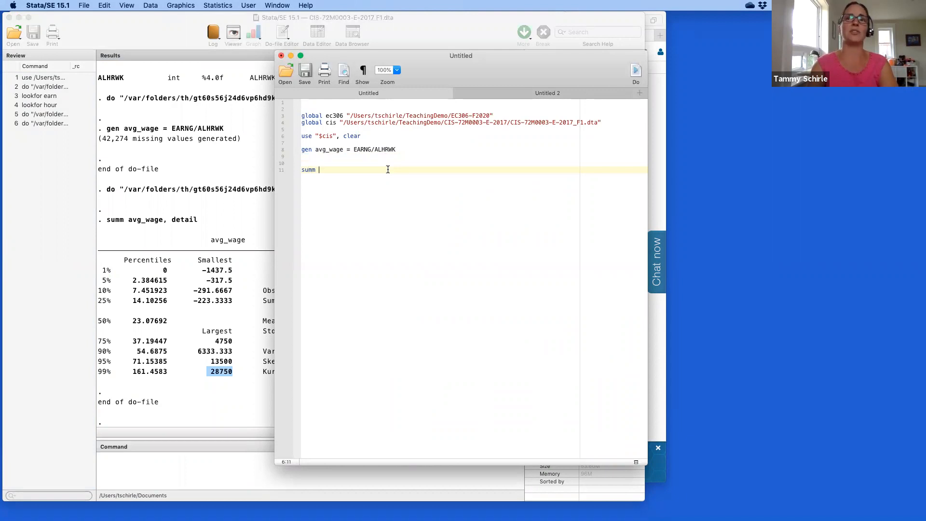
double_click(385, 150)
key(super+c)
click(353, 169)
key(super+v)
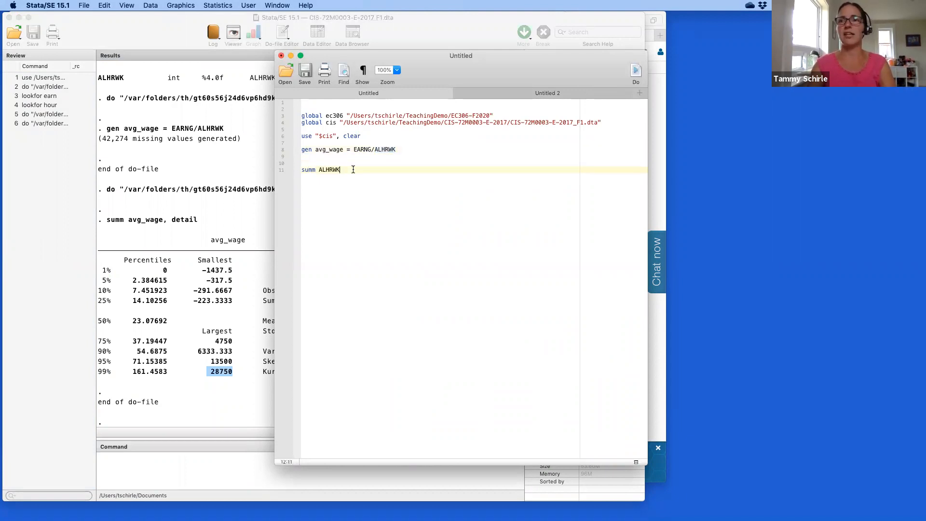
text(, detail)
key(Return)
drag(330, 158, 361, 182)
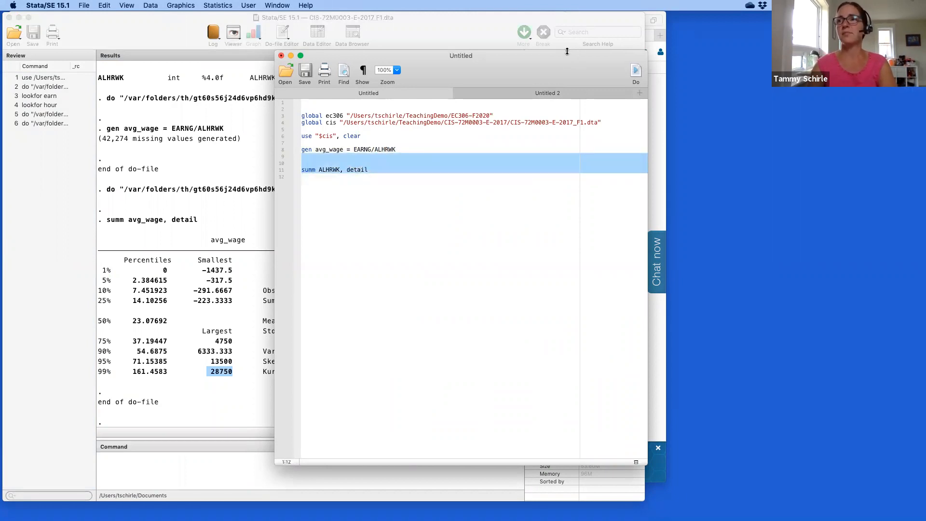
click(630, 71)
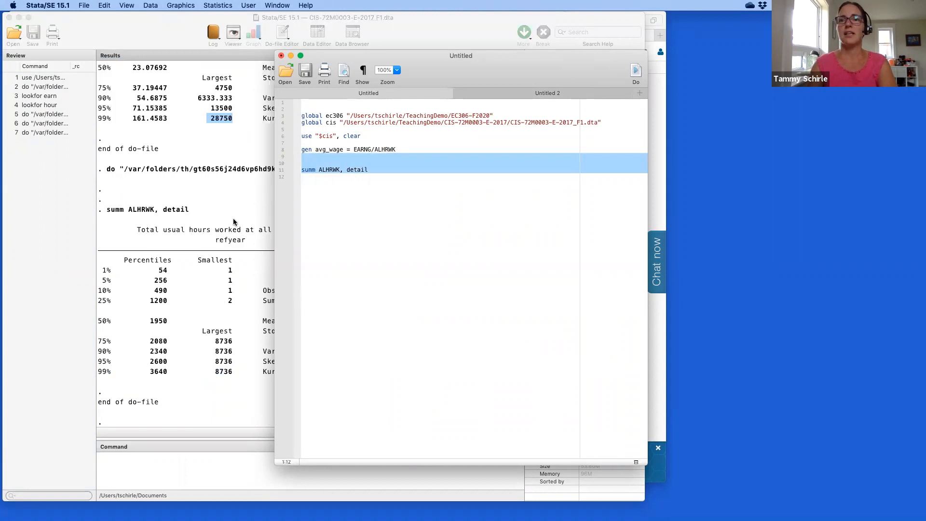
click(202, 284)
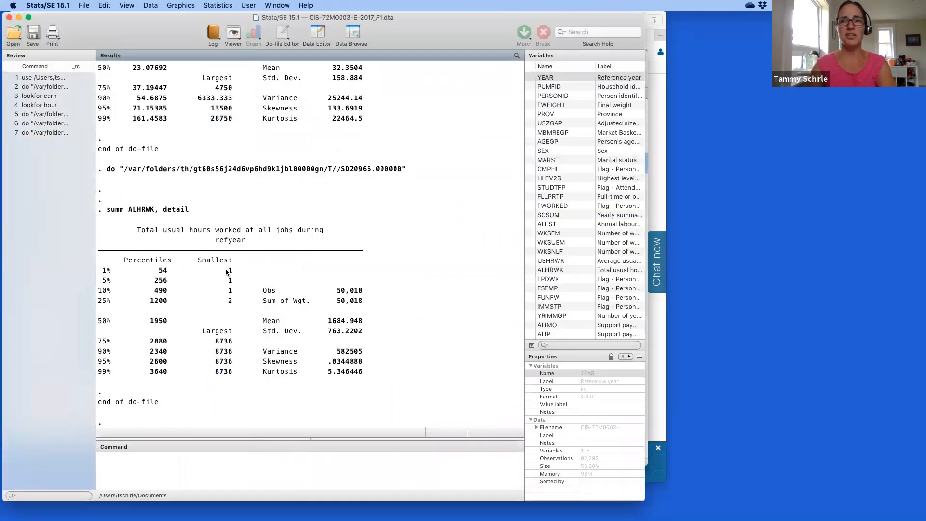
drag(224, 268, 233, 273)
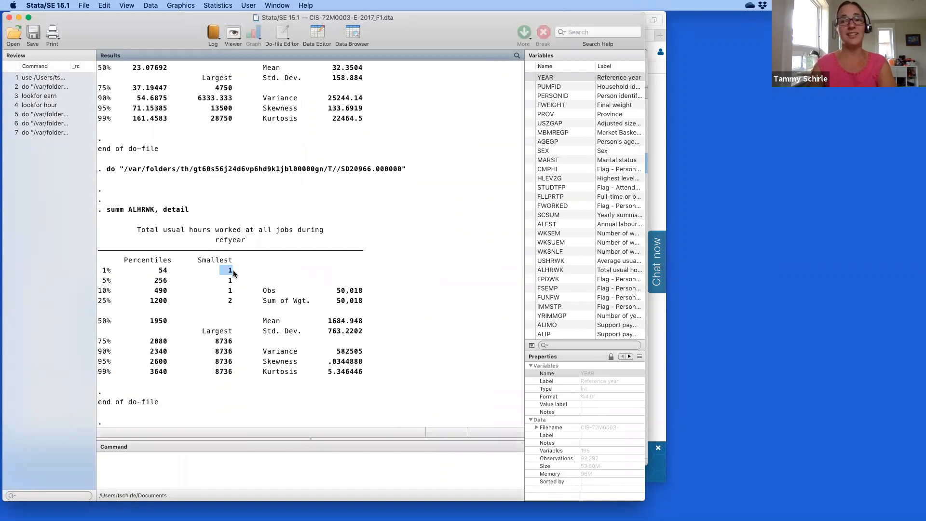
drag(210, 371, 232, 375)
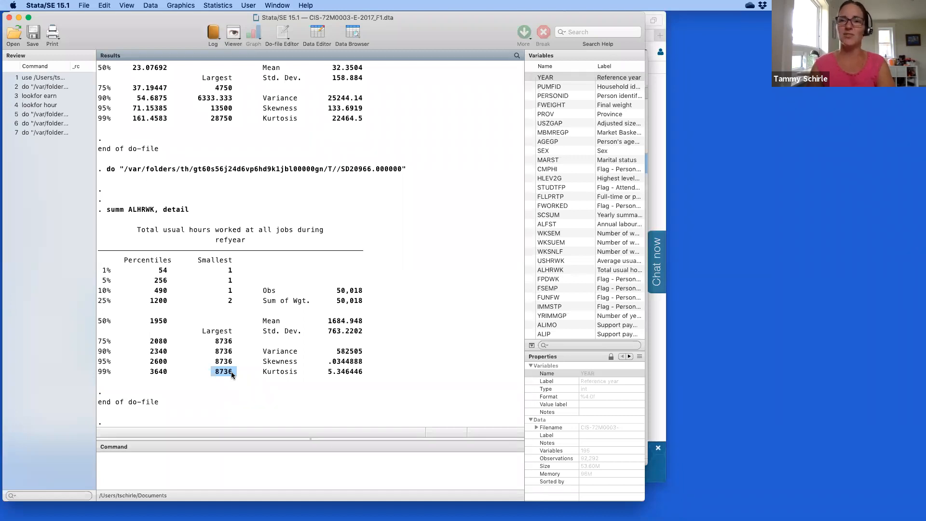
click(232, 375)
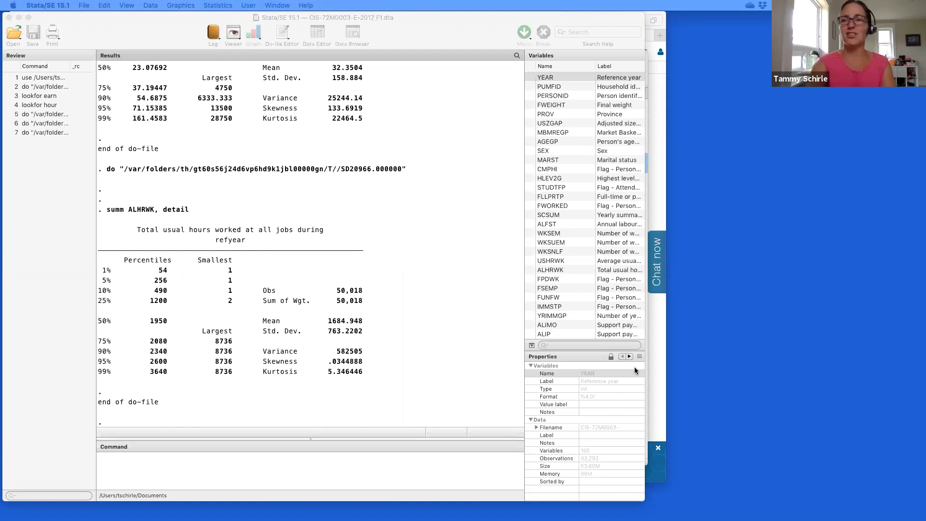
key(ctrl+Up)
Paste drop lines for EARNG<=0 and ALHRWK==.a, and delete the summ ALHRWK, detail line.
click(841, 216)
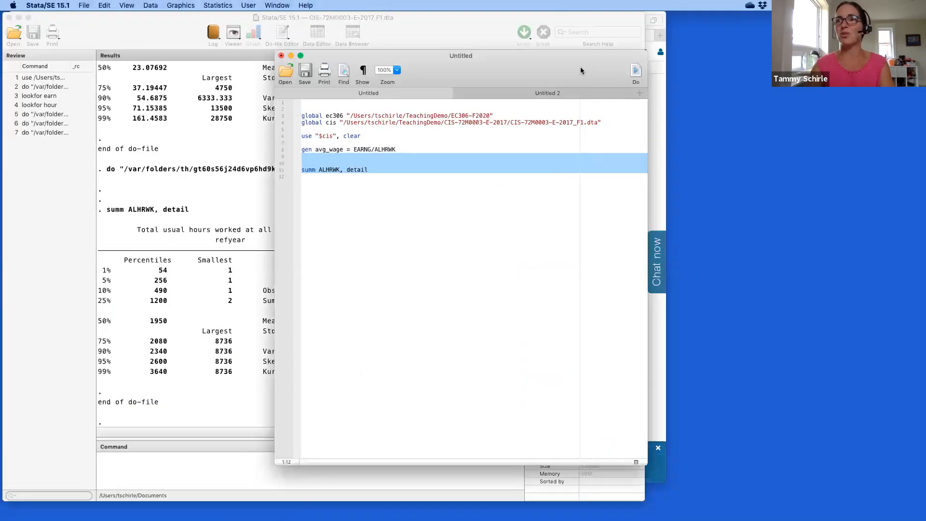
click(488, 207)
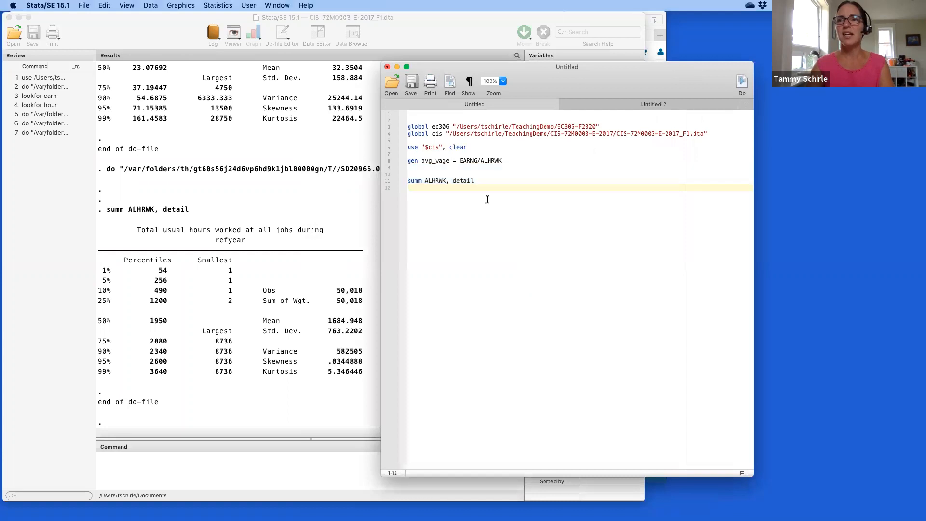
key(super+v)
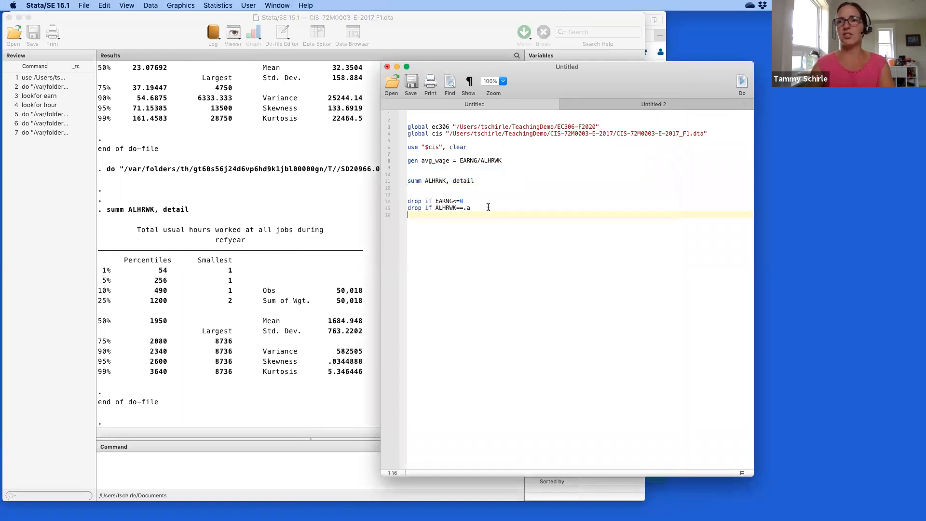
click(420, 172)
drag(421, 172, 491, 183)
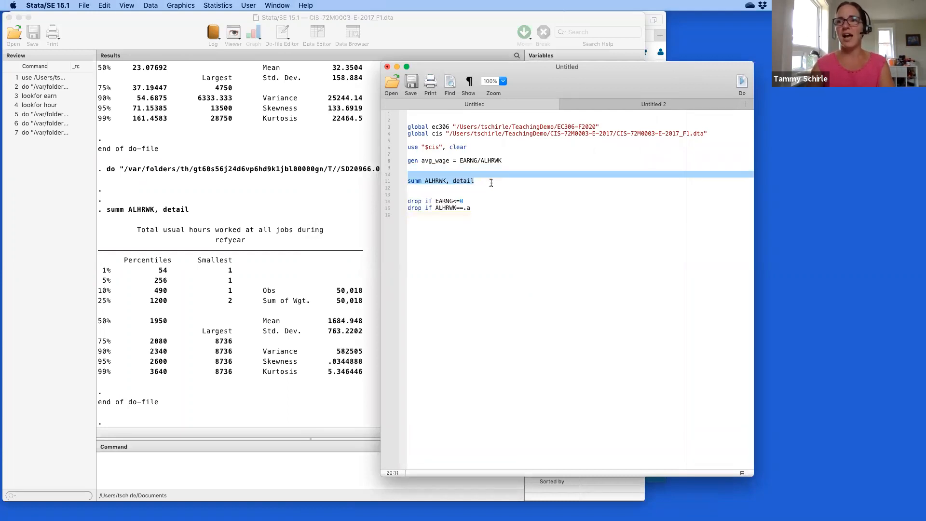
key(super+x)
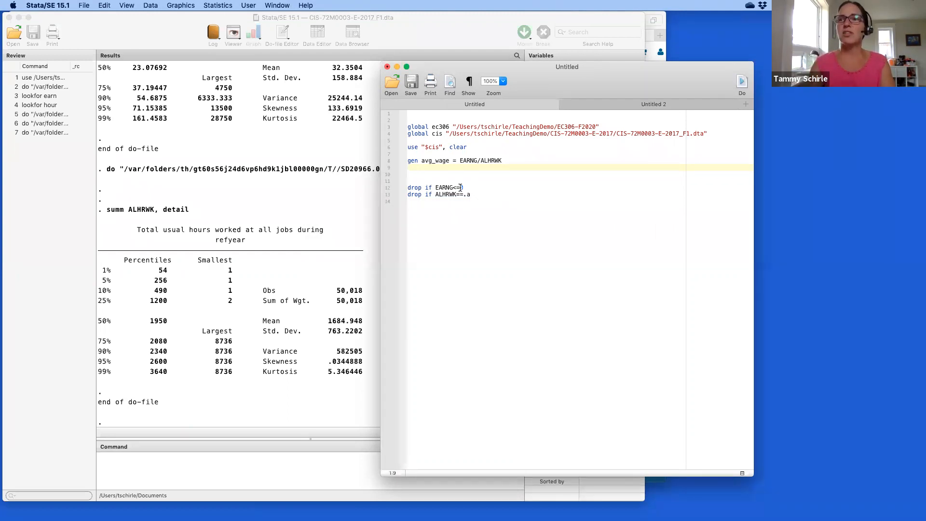
Add drop lines for FSEMP=="1" and SEMP!=0, then enter lookfor sel as a command.
drag(463, 194, 476, 194)
click(477, 195)
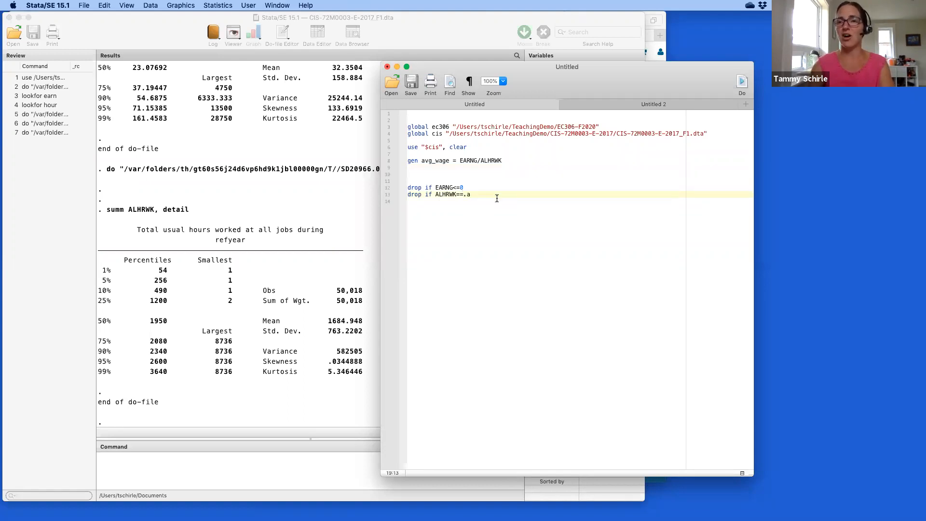
key(Return)
key(Return)
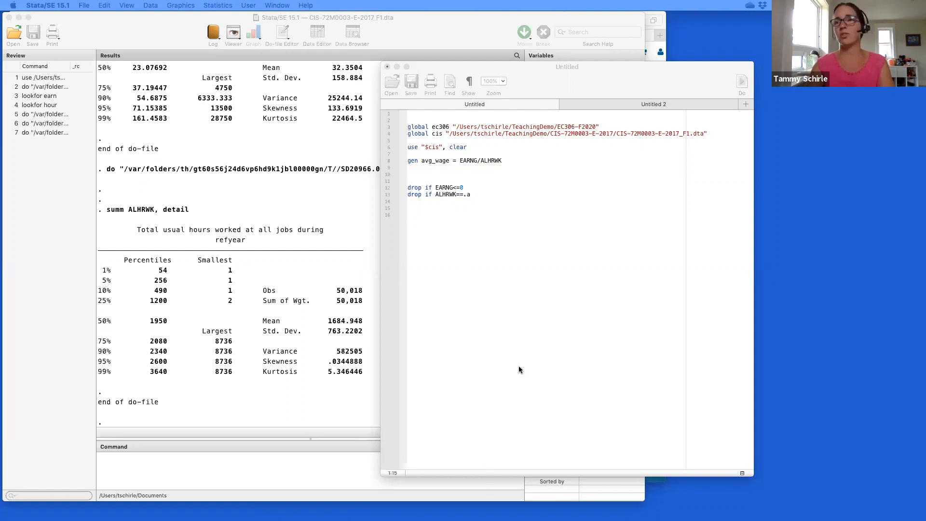
click(507, 203)
key(super+v)
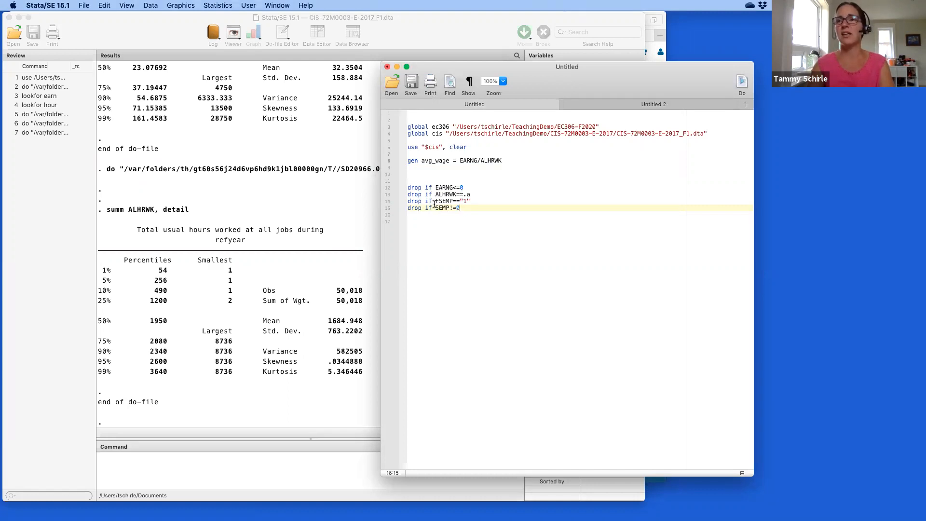
click(266, 464)
text(lookfor sel)
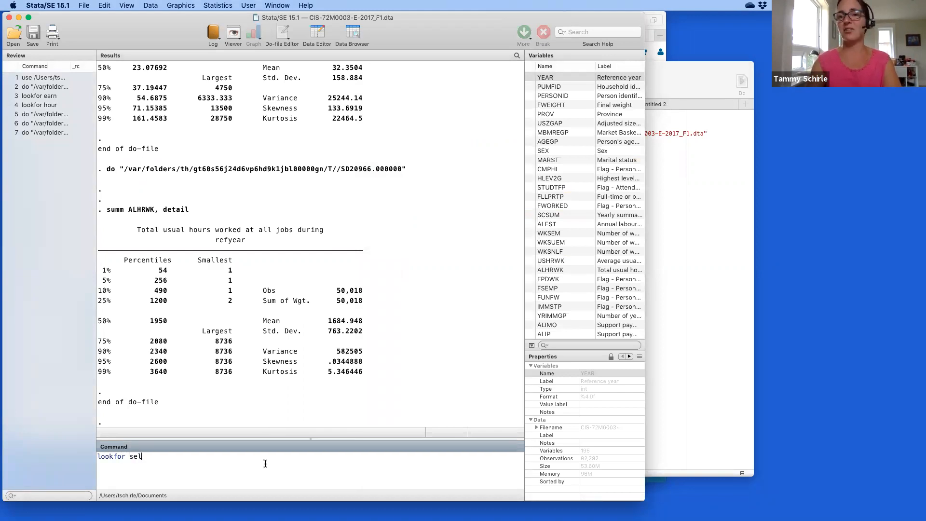
Run lookfor sel, mark the SEMP variable in the results, and return to the do-file.
key(Return)
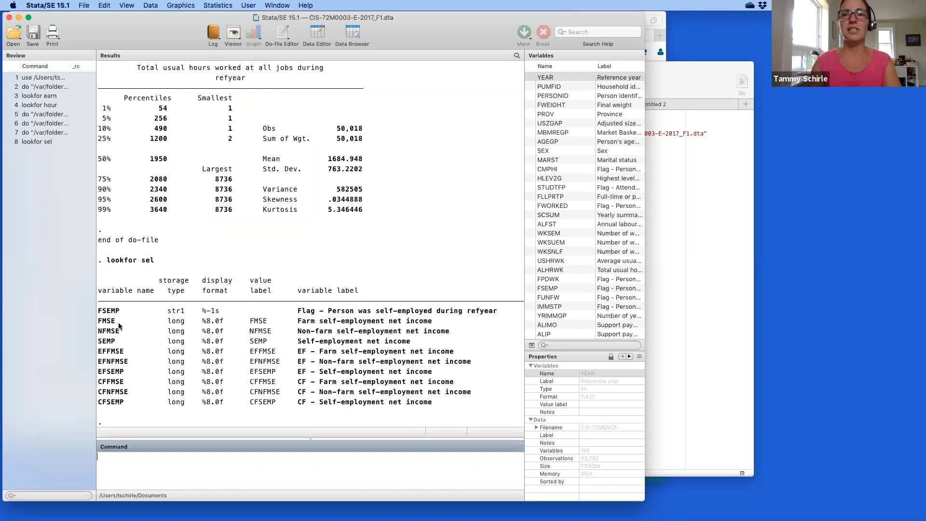
double_click(101, 341)
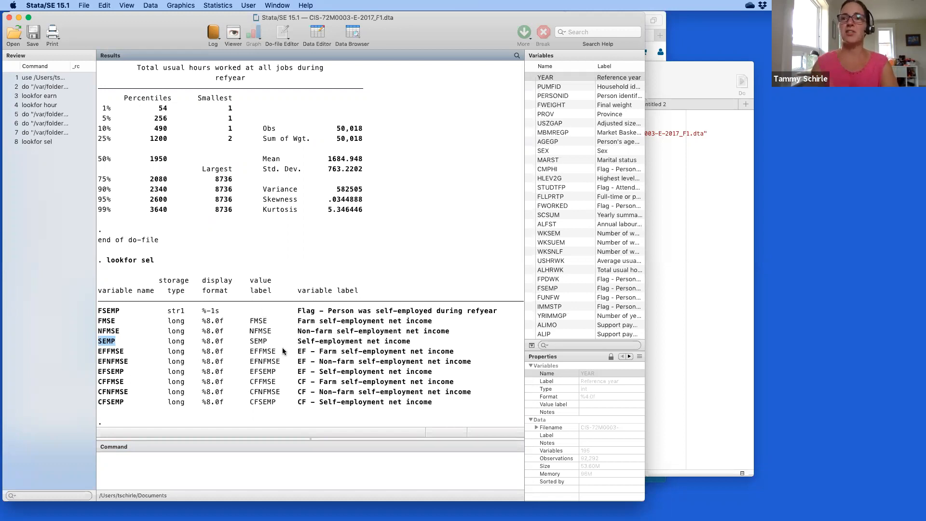
click(692, 241)
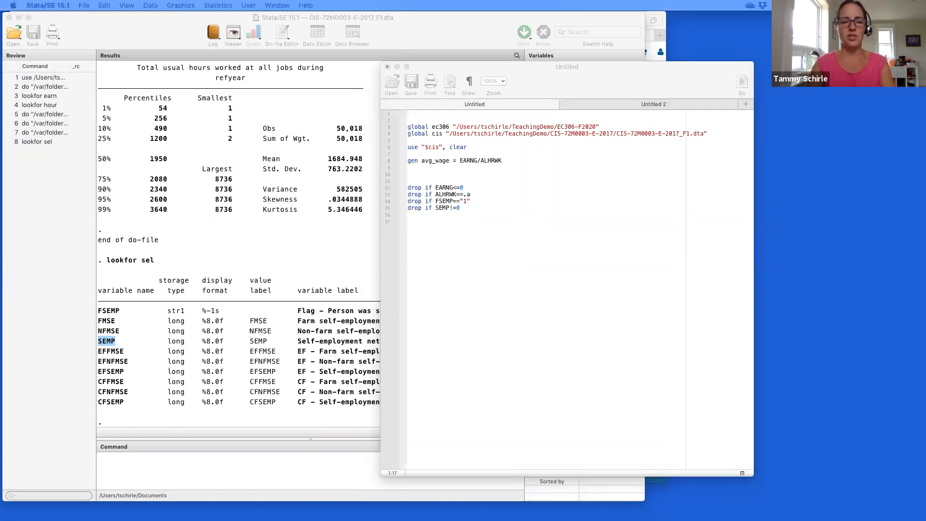
Add drop if AGEGP<6 | AGEGP>14 on line 17 and run it alone, hitting type mismatch r(109).
click(519, 261)
key(super+v)
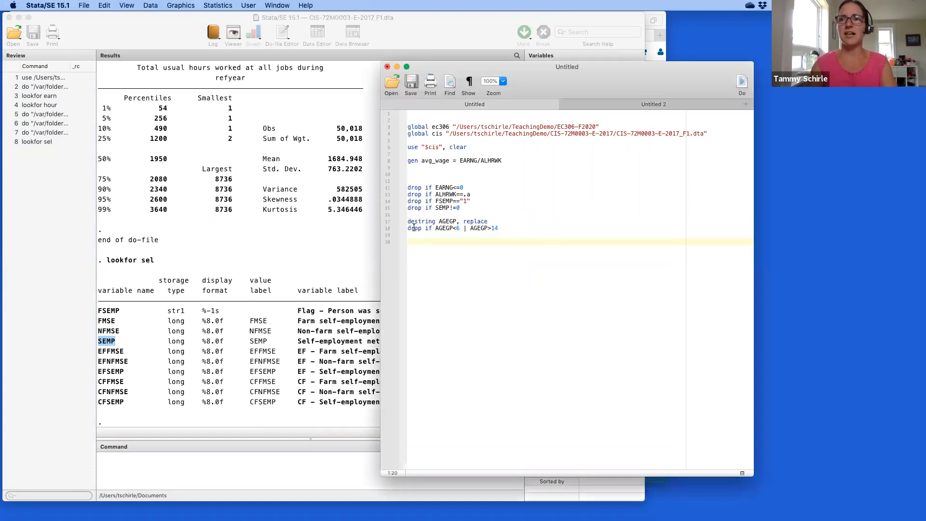
drag(408, 221, 517, 218)
key(BackSpace)
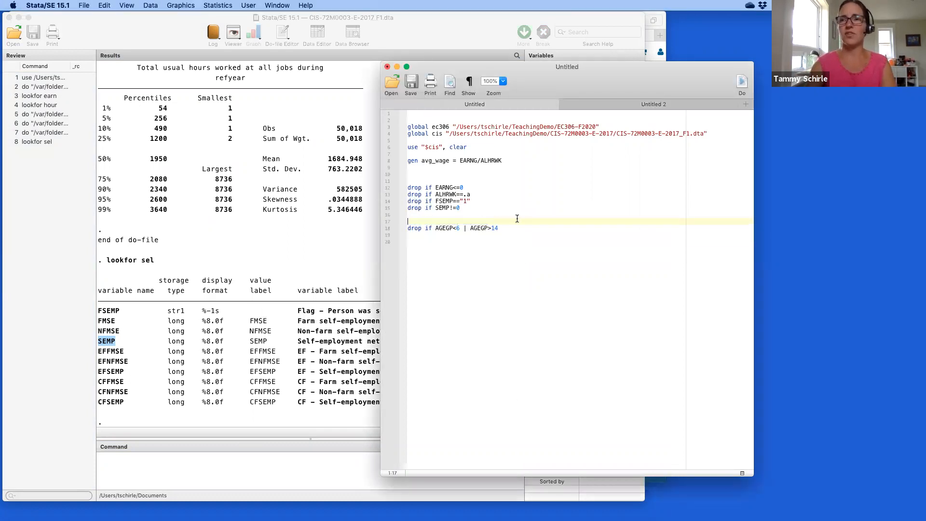
shift+click(504, 230)
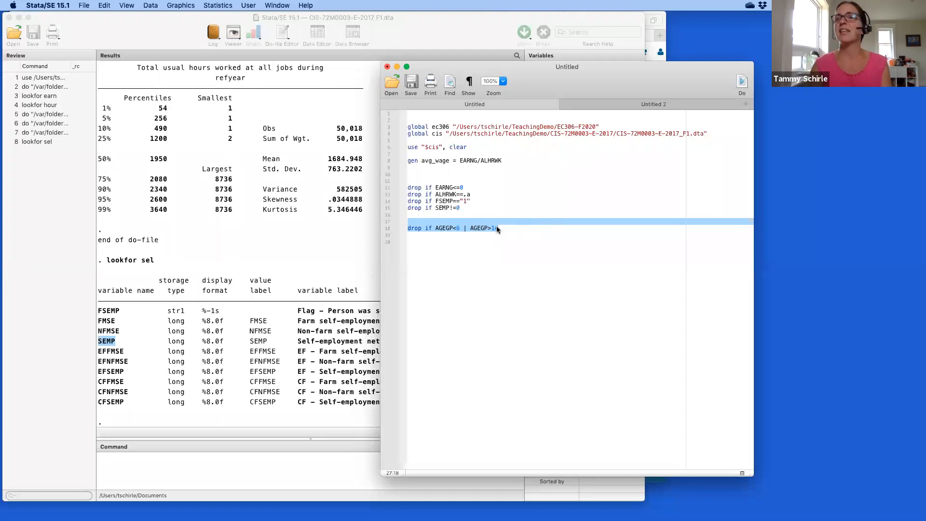
click(742, 81)
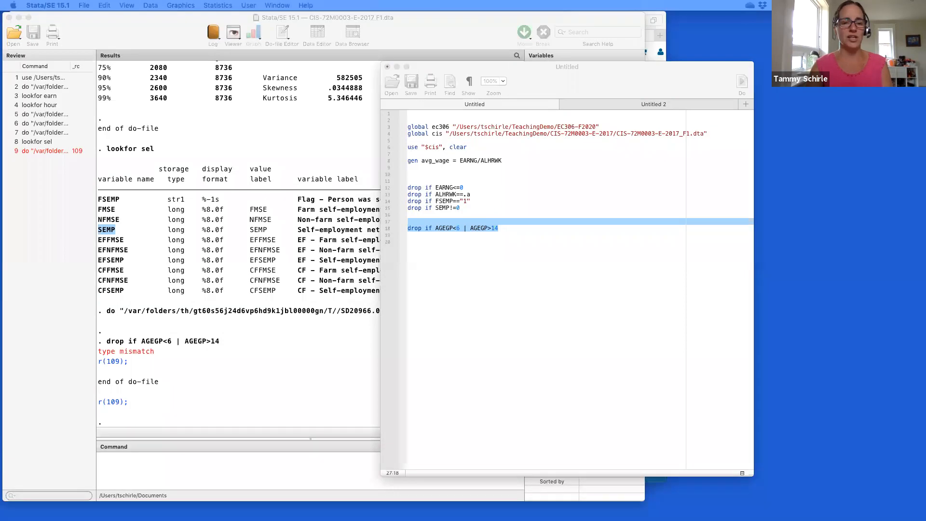
Insert destring AGEGP, replace before the age drop and run both lines, dropping 38,052 observations.
click(485, 221)
text(destring AGEGP, replace)
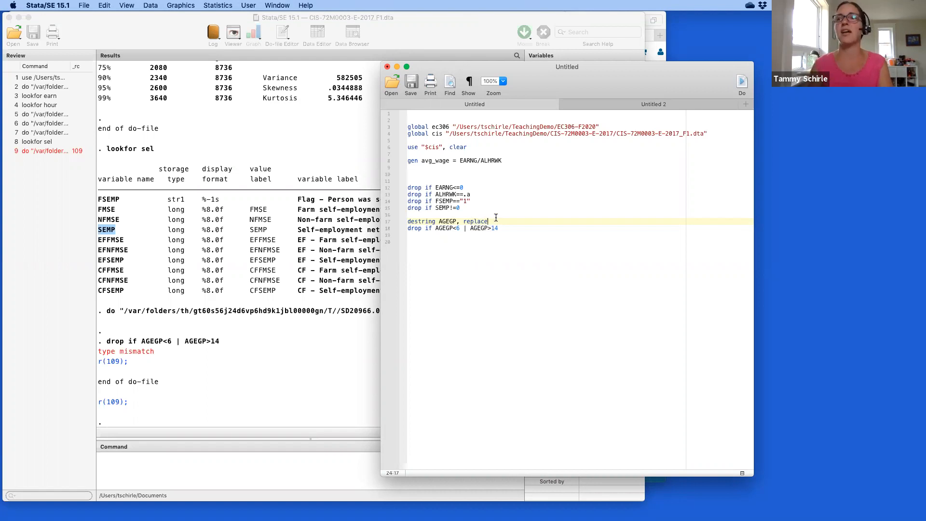
drag(495, 216, 495, 242)
click(742, 82)
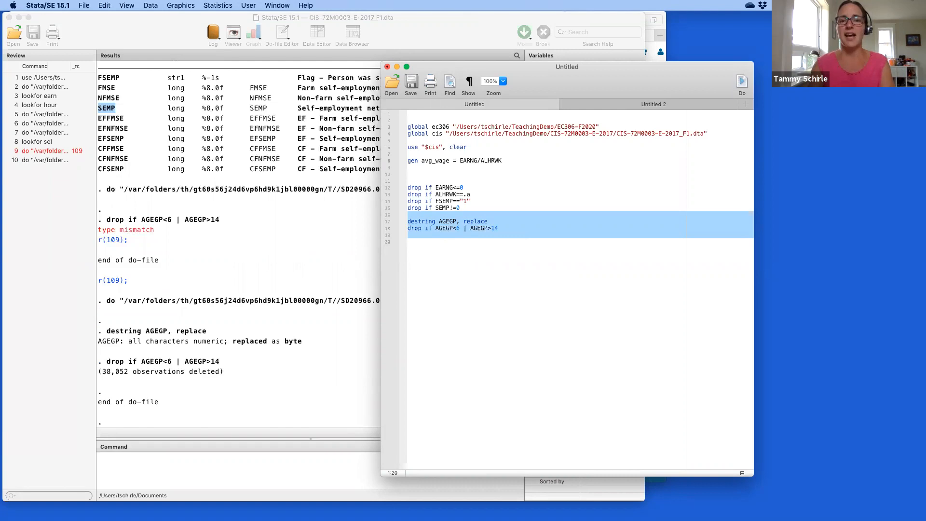
click(476, 280)
drag(408, 160, 411, 167)
key(super+c)
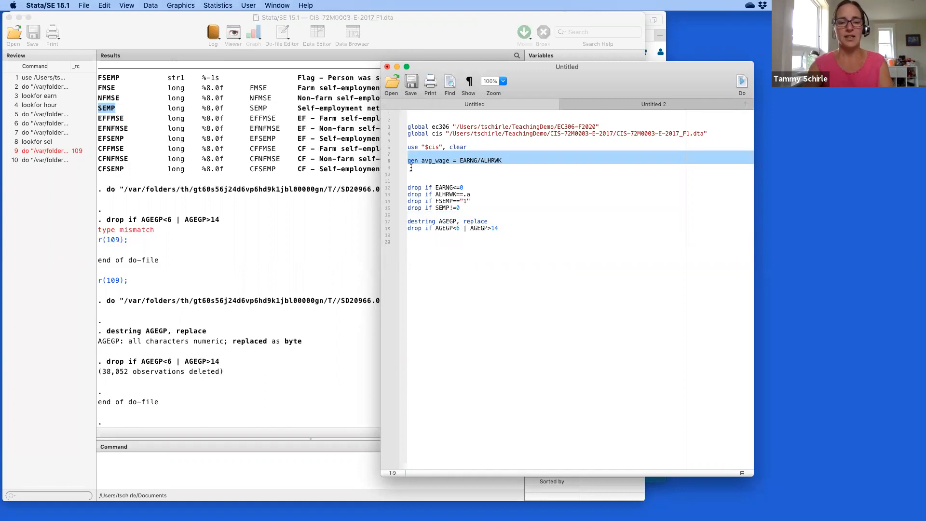
Move the gen avg_wage line after the drops and add summ avg_wage [aweight=FWEIGHT], detail.
key(BackSpace)
key(BackSpace)
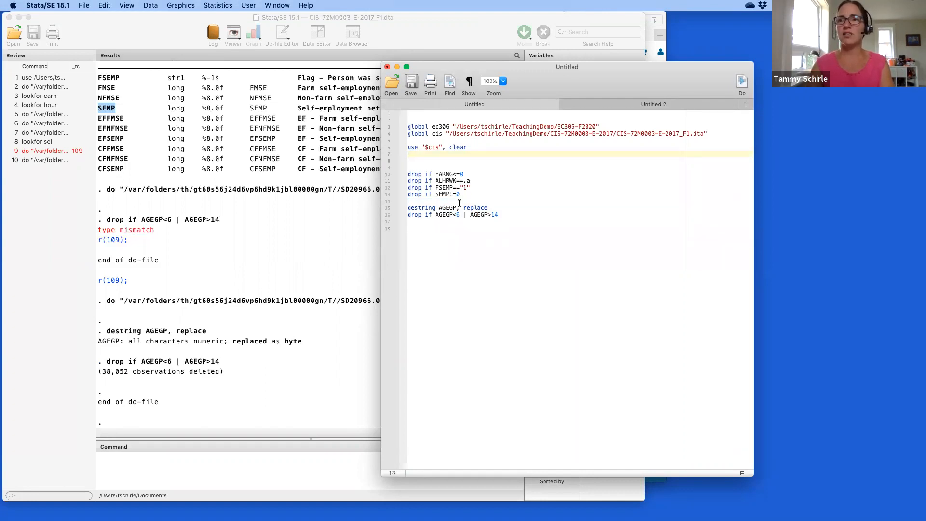
click(466, 236)
key(super+v)
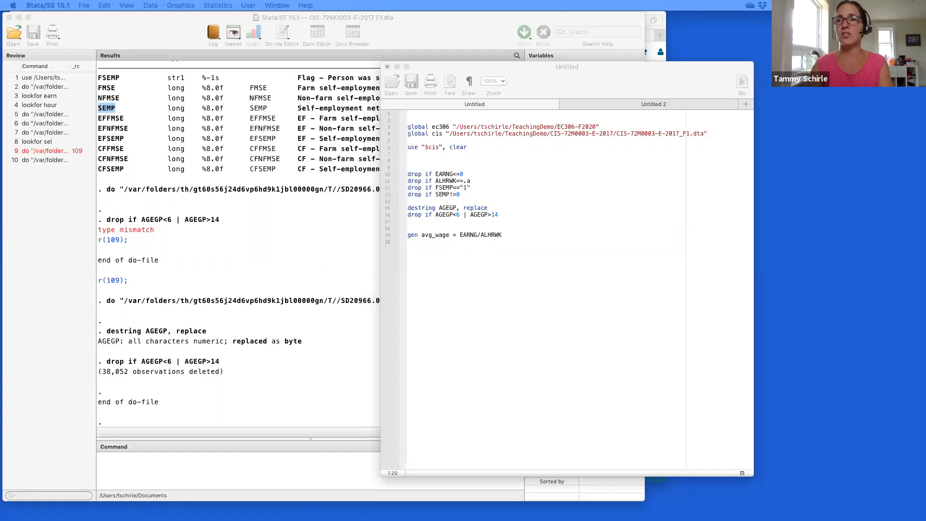
click(546, 247)
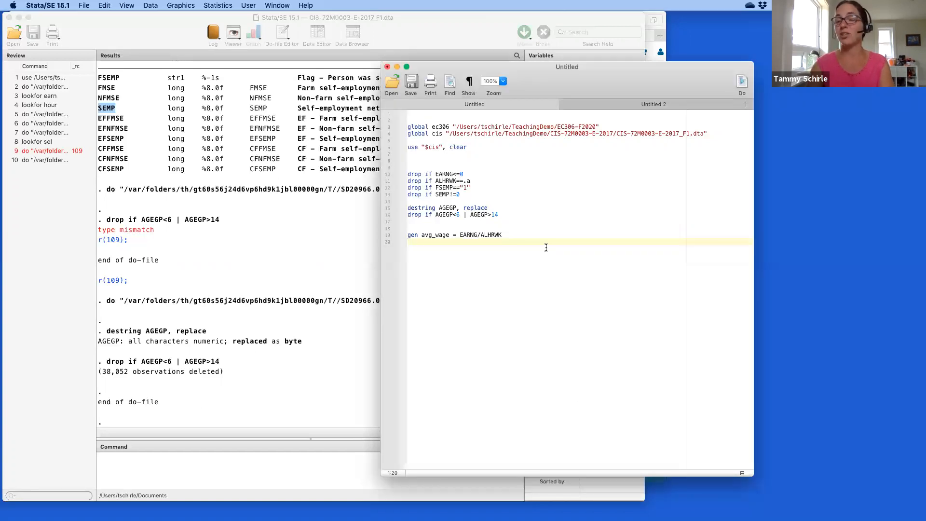
text(summ avg_wage [aweight=FWEIGHT], detail)
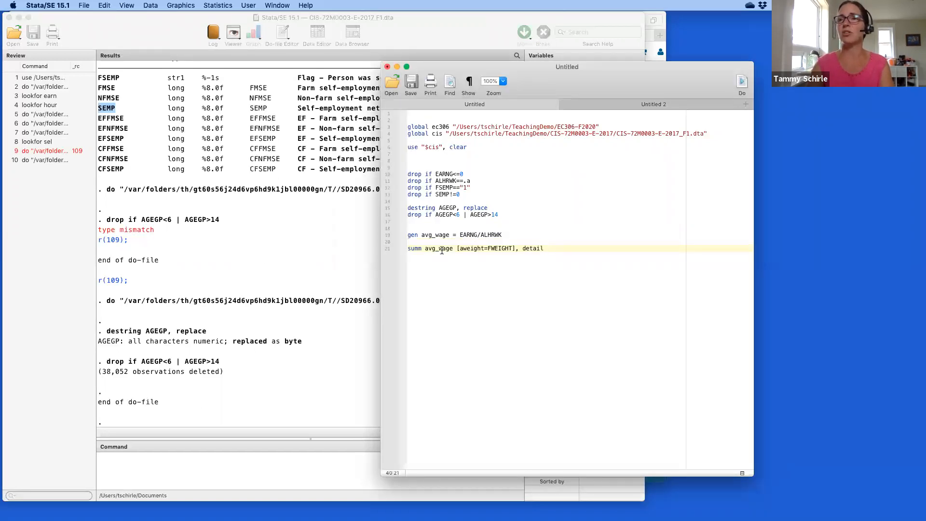
drag(425, 249, 515, 250)
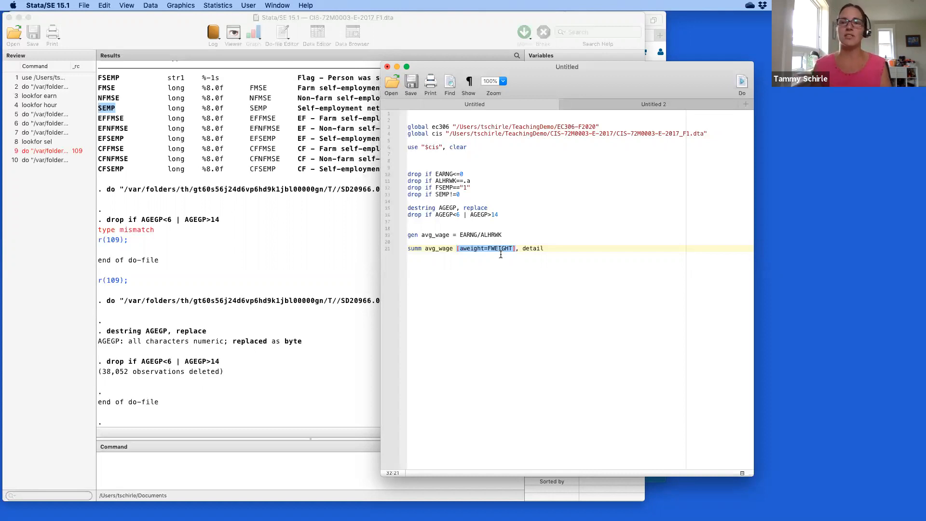
click(500, 253)
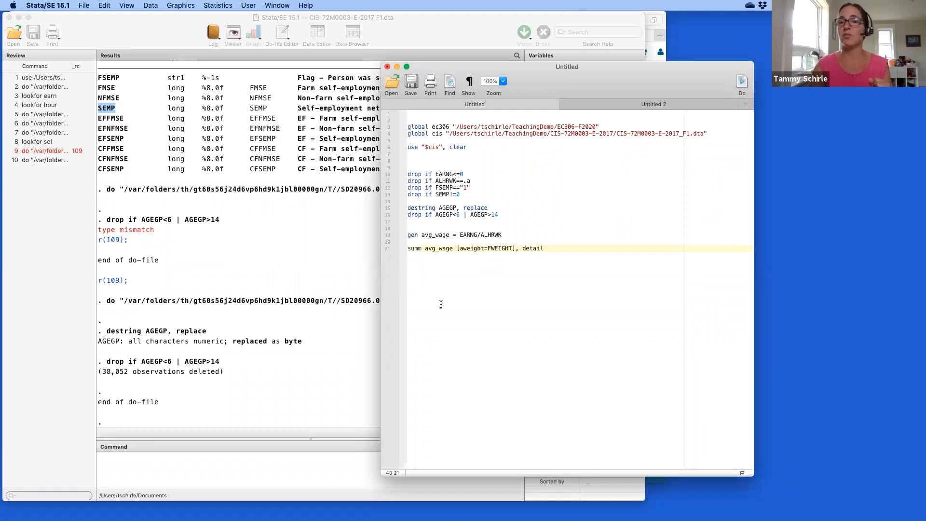
Run the do-file and highlight mean 33.62366, median 24.61539, p10 10.9375 and p90 53.84615 wages.
click(741, 82)
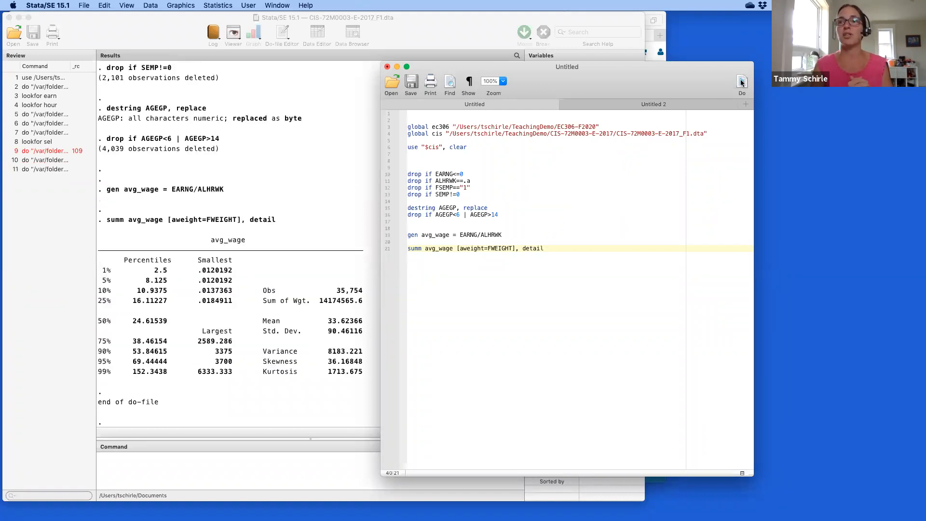
click(311, 229)
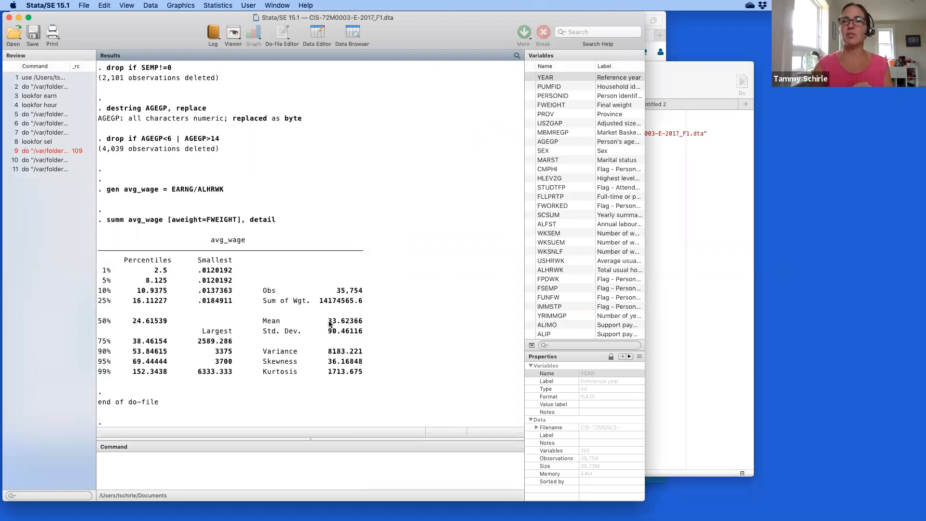
drag(329, 322, 348, 324)
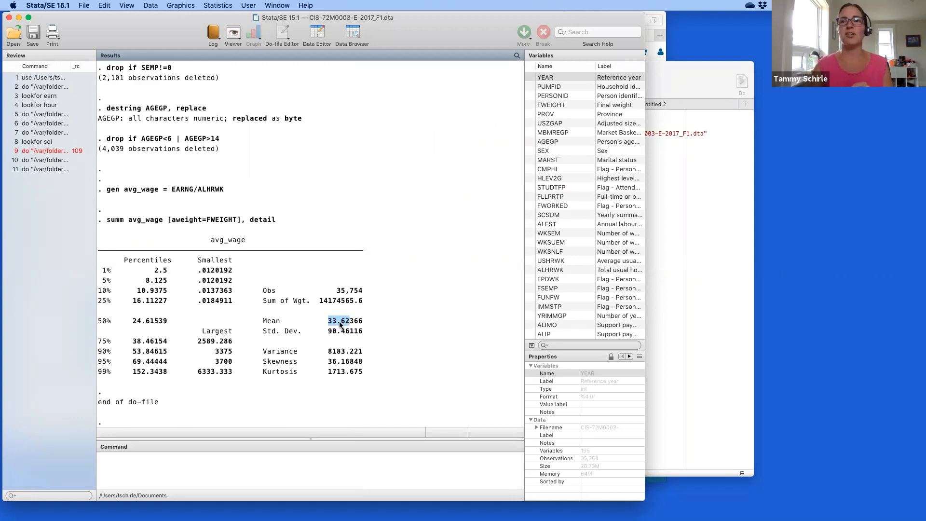
drag(130, 322, 150, 324)
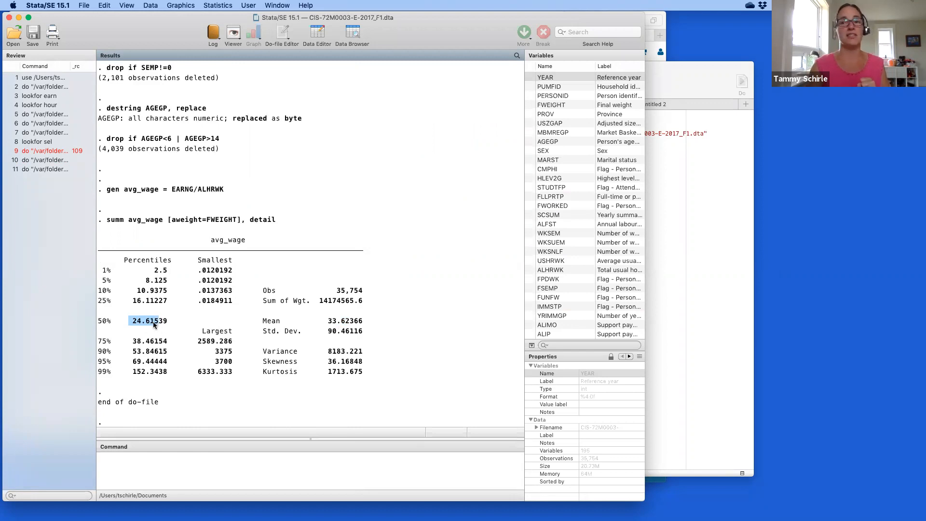
click(135, 293)
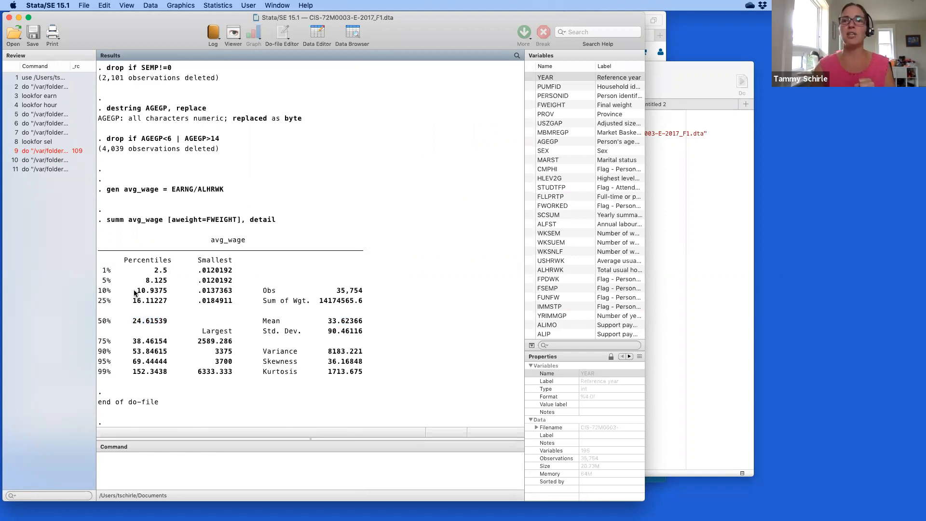
drag(134, 292, 176, 292)
drag(130, 355, 168, 355)
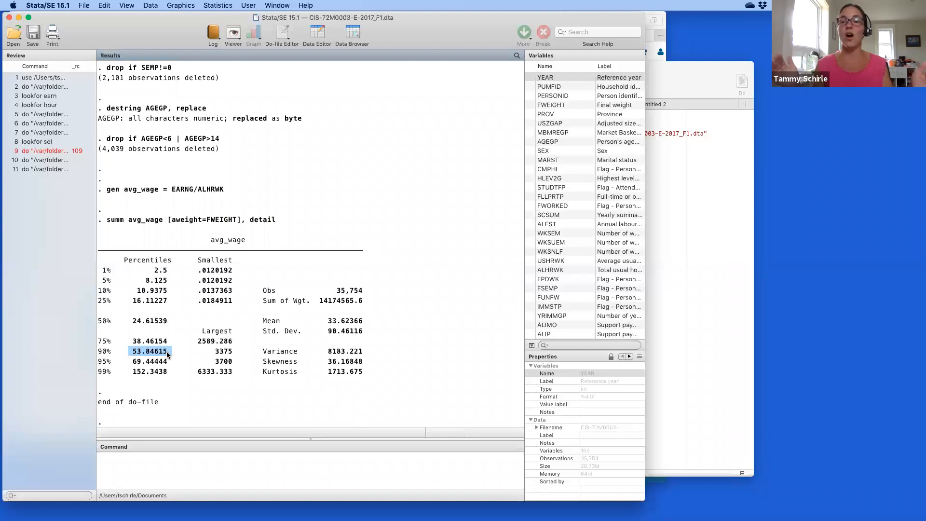
Return to the do-file and add blank lines after the summ avg_wage command.
click(663, 196)
click(478, 278)
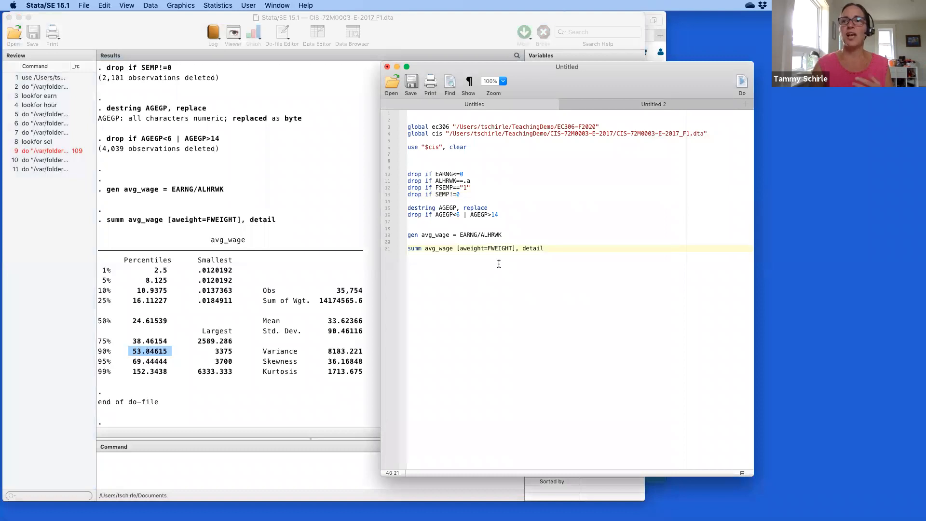
key(Return)
key(Return)
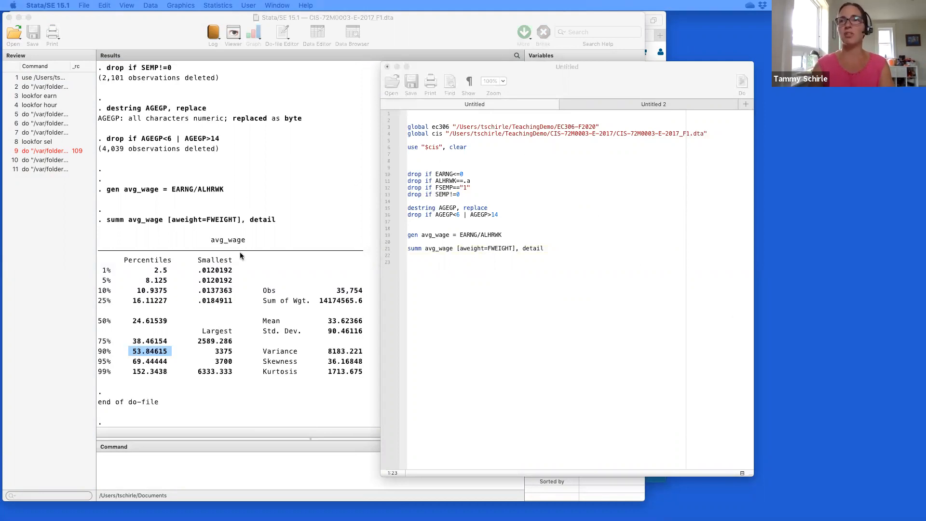
Add log using "$ec306/stata-cis-demo.txt", replace t after the global definitions.
click(482, 141)
key(Return)
key(Return)
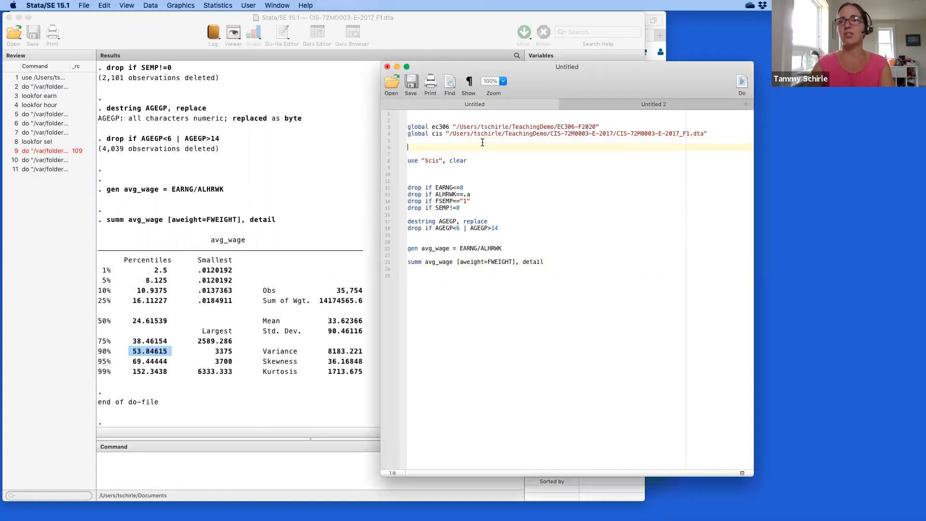
text(log using "$ec306/stata-cis-demo.txt" , replace t)
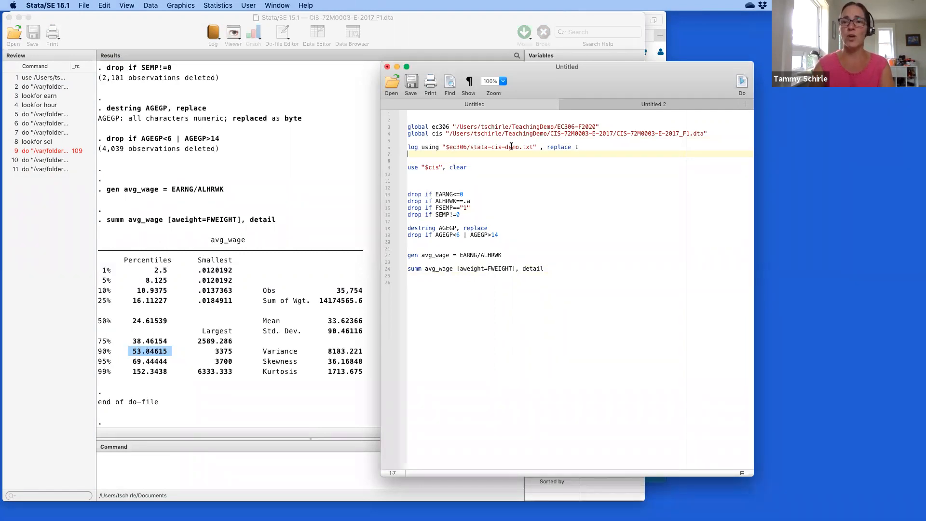
drag(471, 148, 532, 150)
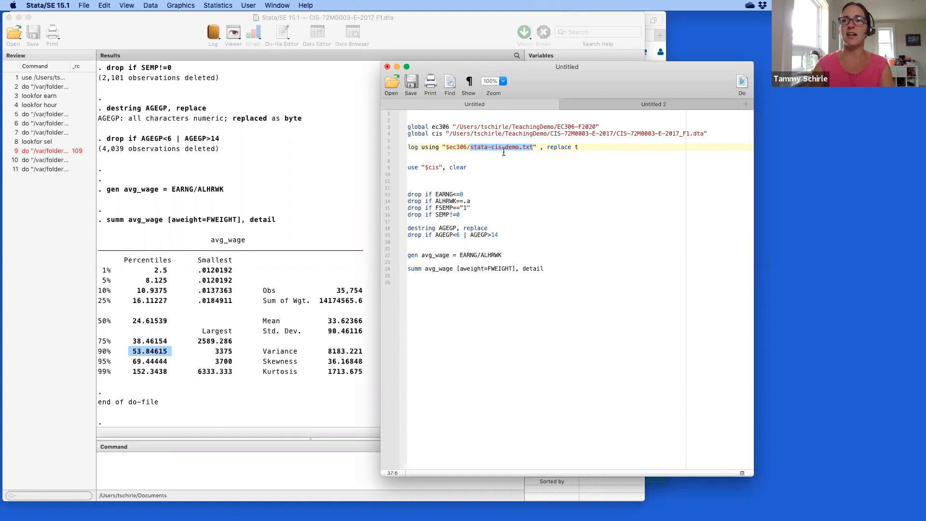
drag(447, 147, 465, 147)
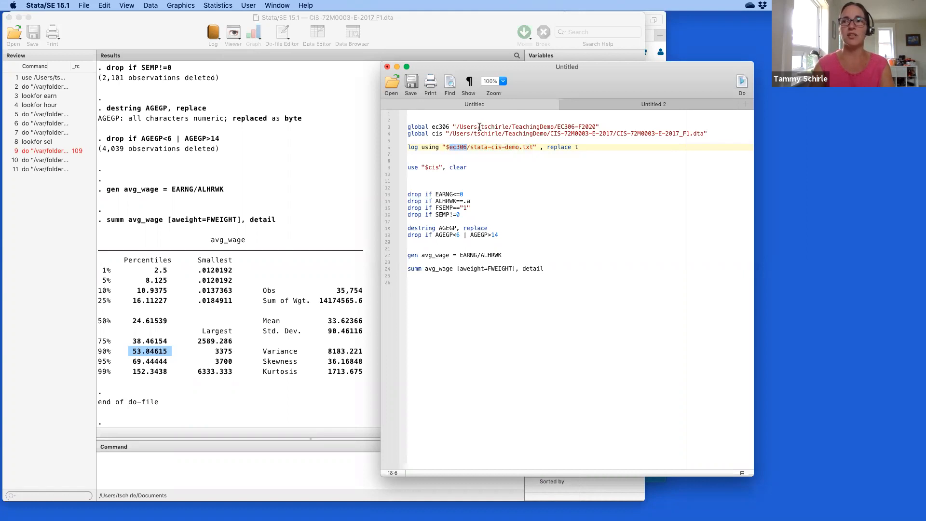
drag(547, 148, 572, 149)
click(574, 147)
drag(573, 147, 589, 147)
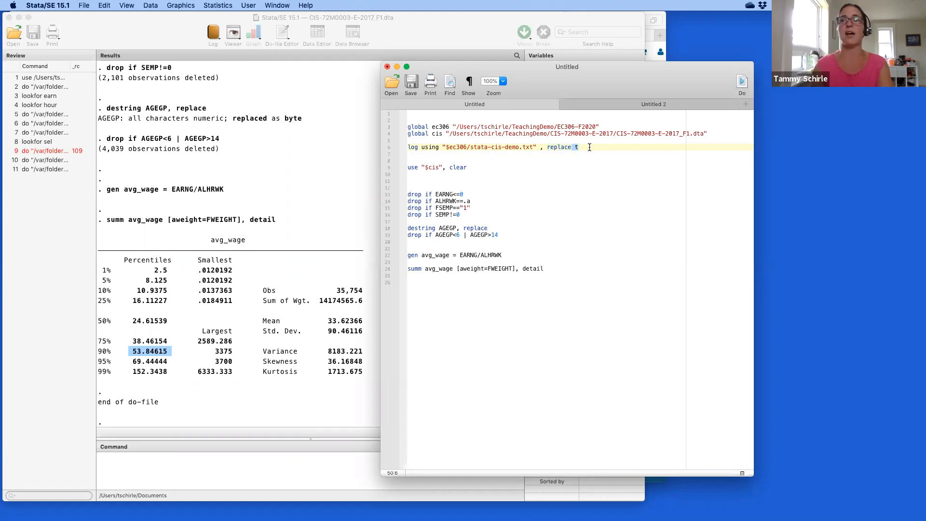
Add log close at the end and capture log close at the top of the do-file.
click(427, 286)
text(log close)
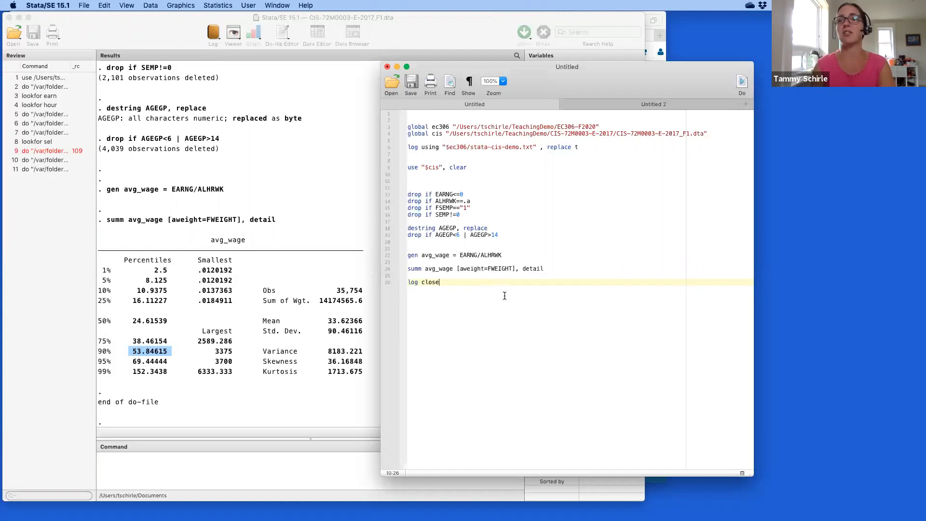
click(439, 116)
key(Return)
key(Return)
text(capture )
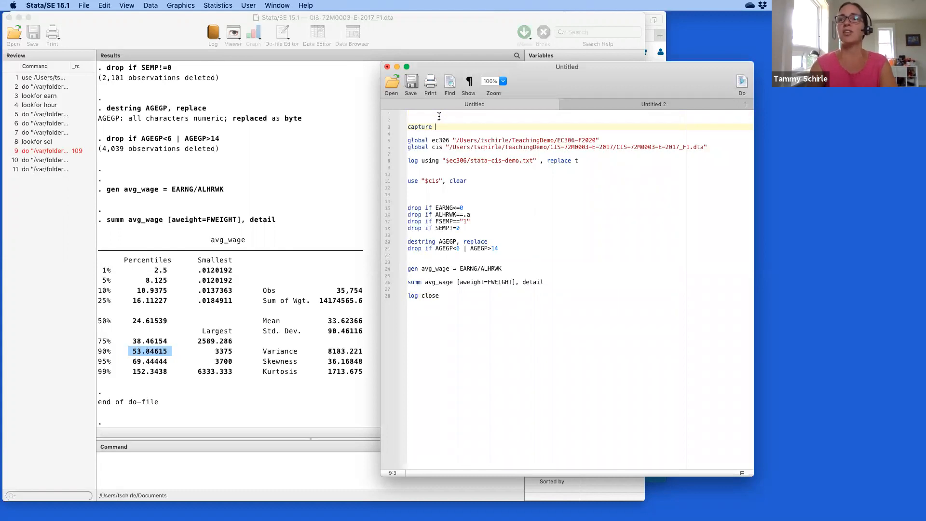
text(log close)
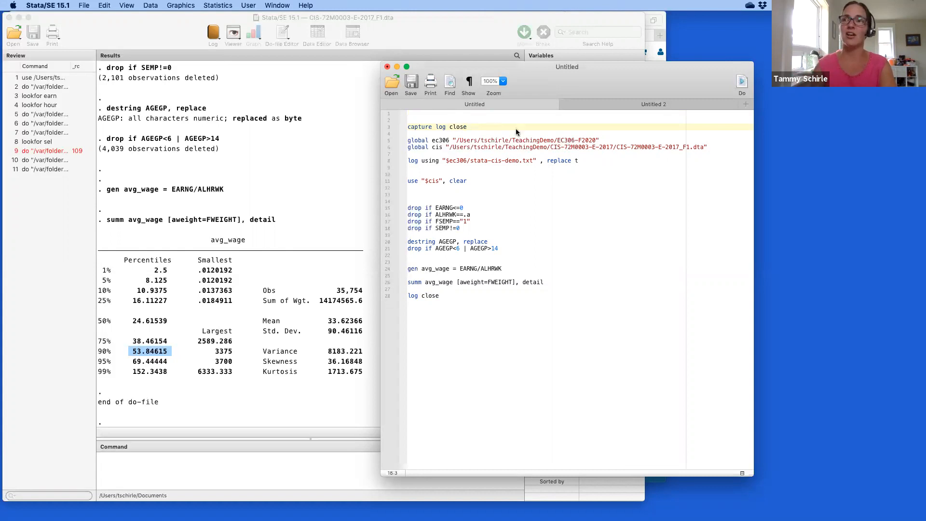
Run the whole do-file and check the log-opening output in the Results window.
click(741, 83)
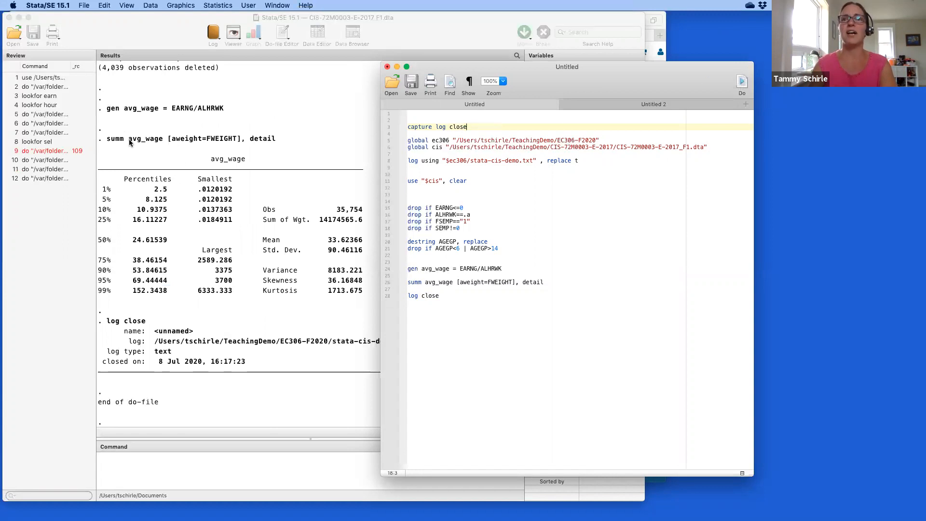
scroll(133, 192, up, 15)
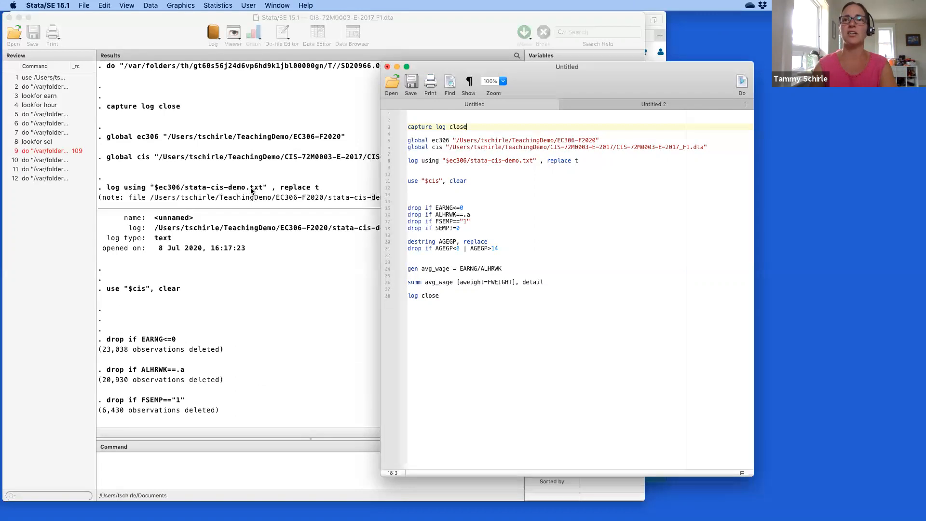
drag(105, 186, 311, 256)
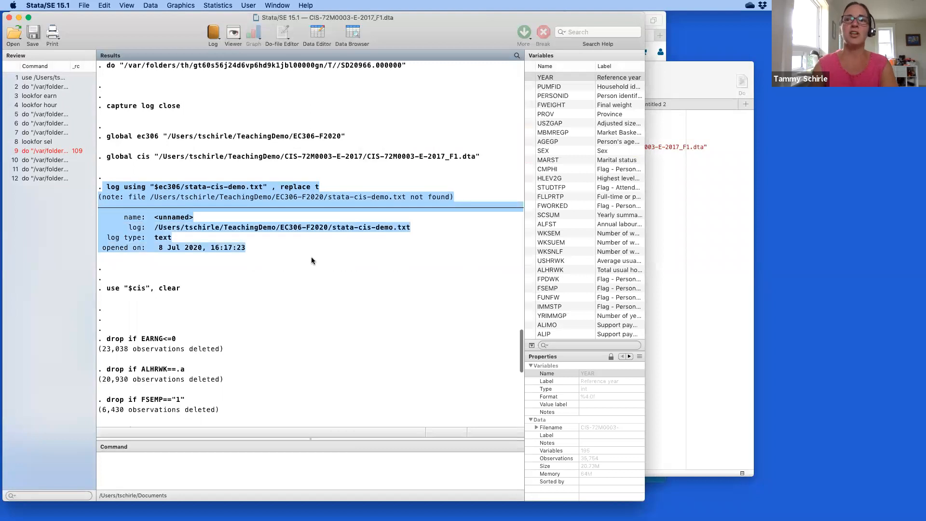
scroll(311, 256, down, 5)
scroll(311, 260, down, 10)
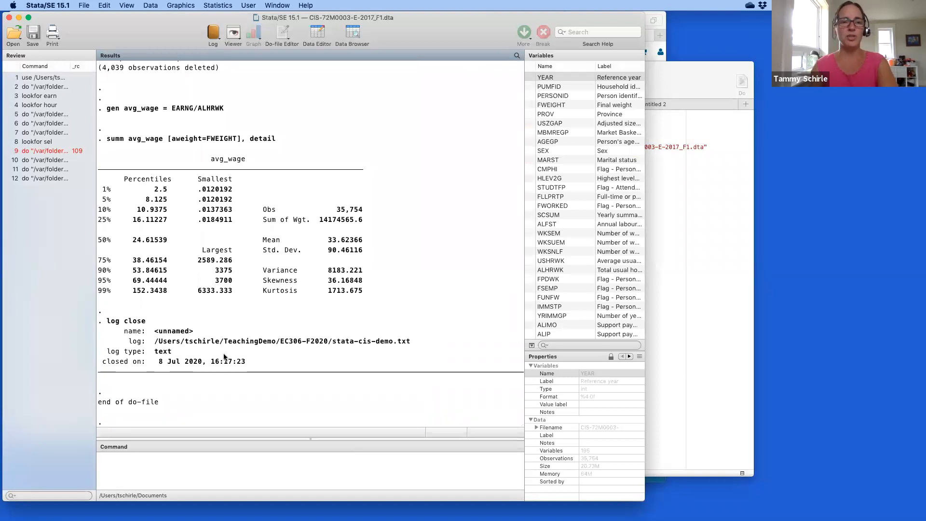
key(ctrl+Up)
Check the EC306-F2020 folder in Finder for the stata-cis-demo.txt log.
click(83, 96)
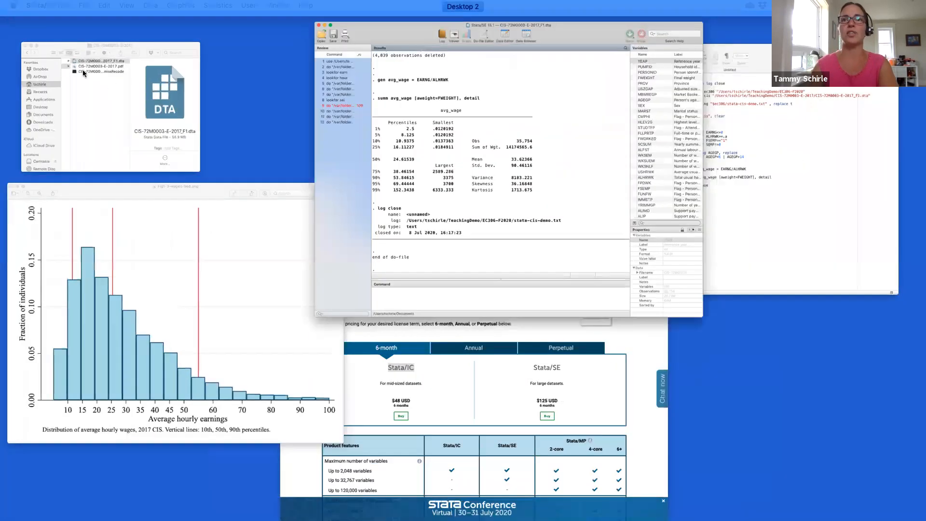
scroll(141, 109, left, 5)
click(168, 51)
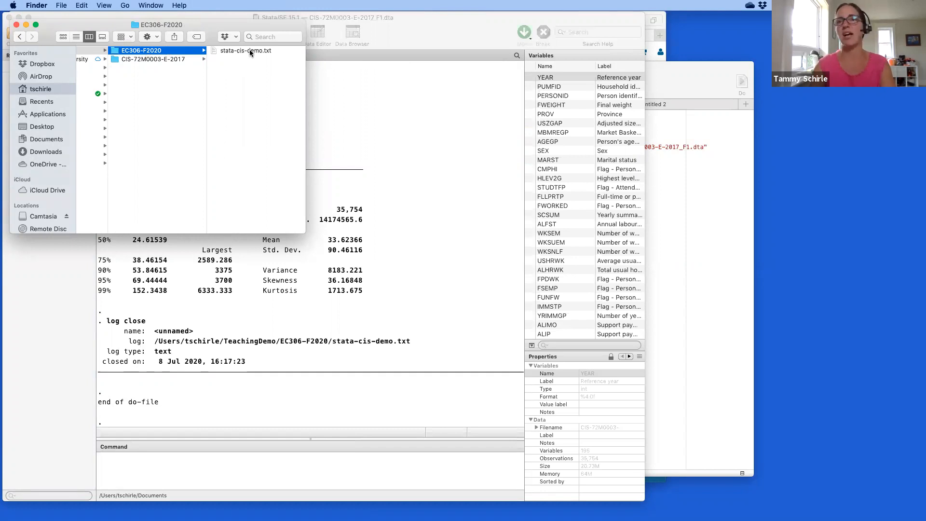
Save the do-file as stata-cis-demo in the EC306-F2020 folder.
click(675, 236)
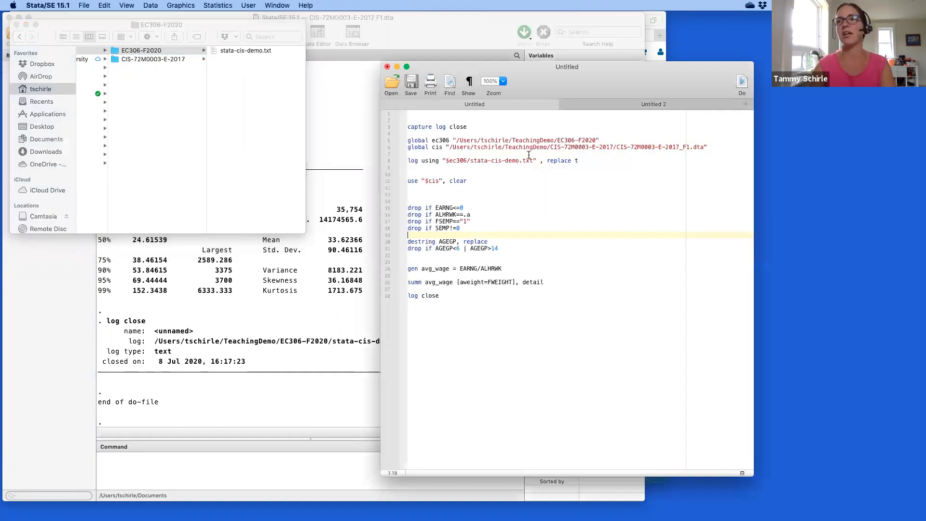
click(413, 83)
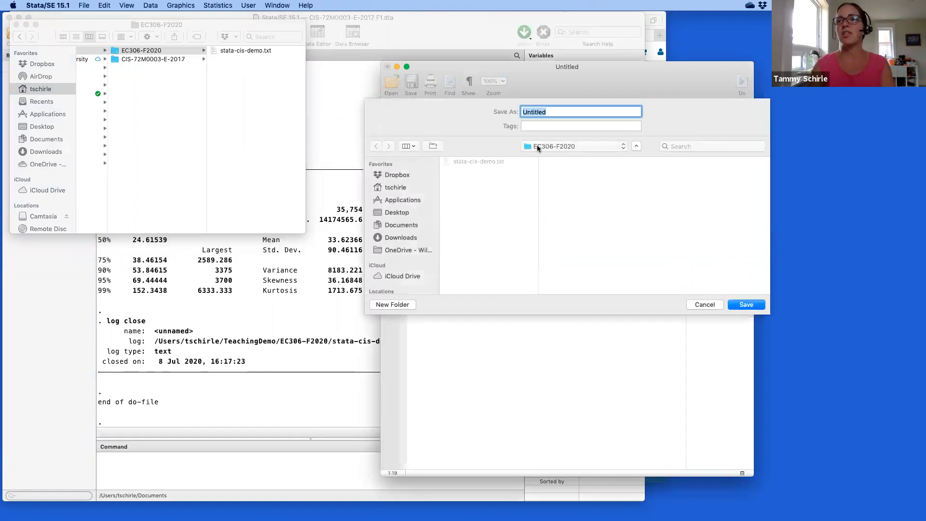
text(stat)
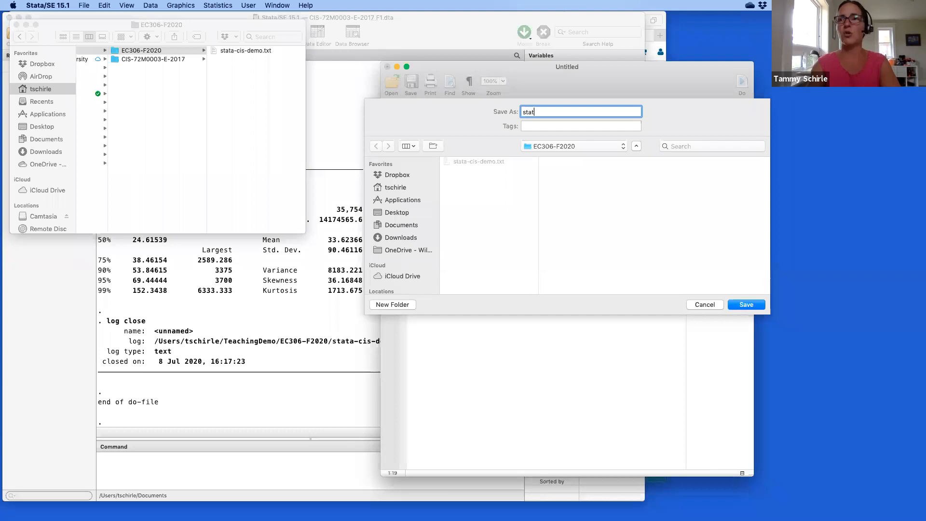
text(a-cis)
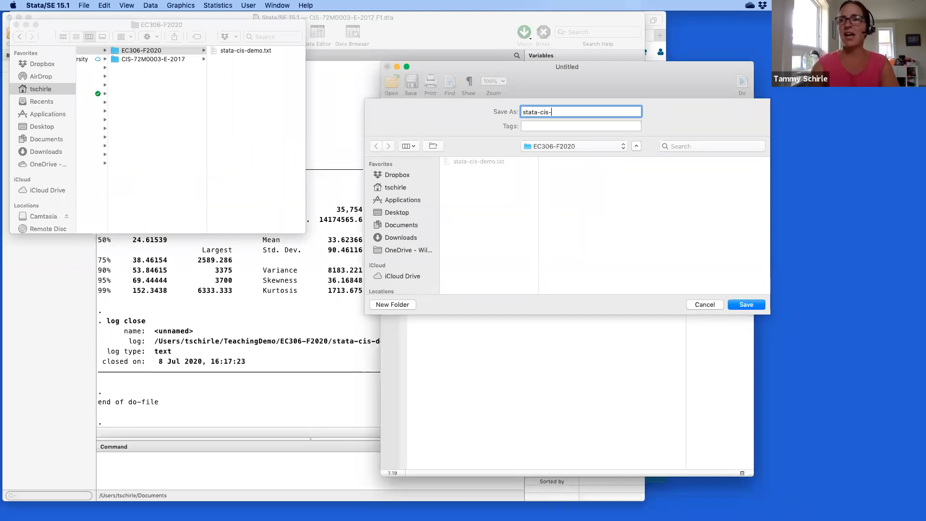
text(-demo)
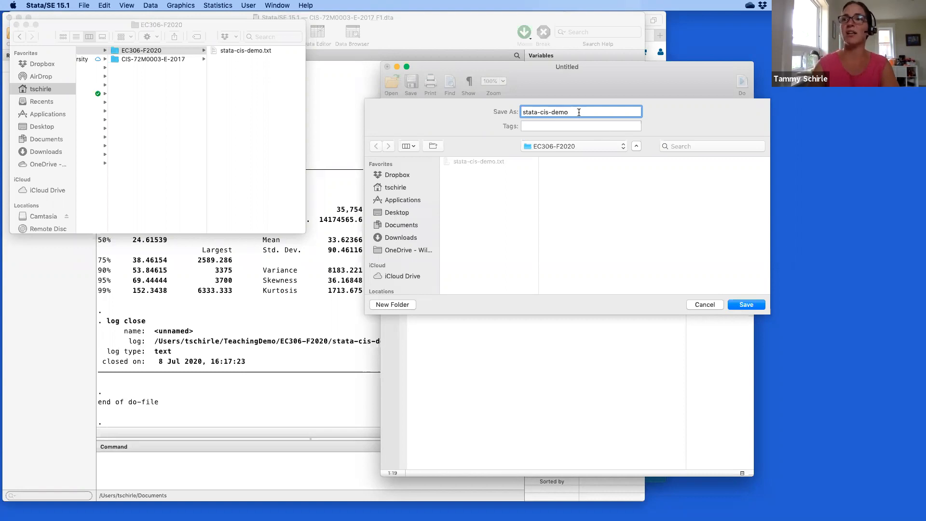
click(746, 304)
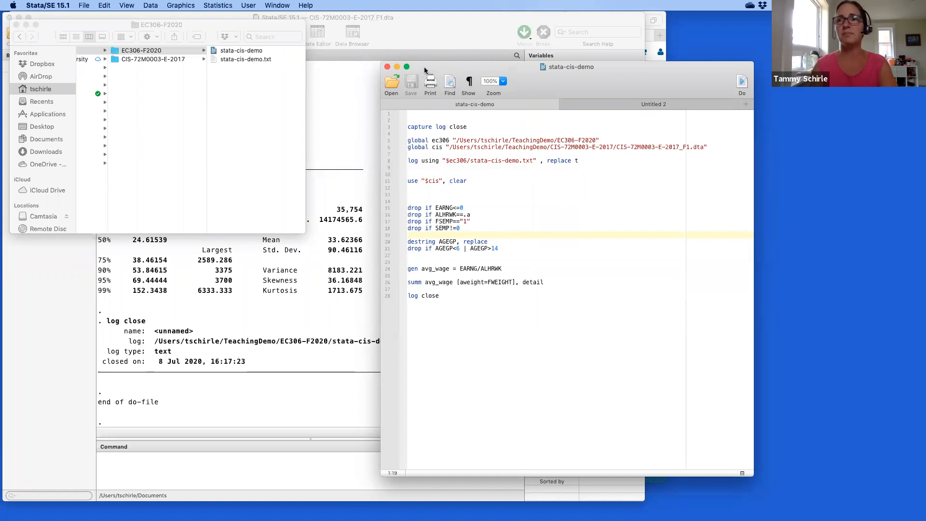
Close the Do-file Editor, quit Stata without saving the data, and move Finder to reveal the histogram.
click(386, 66)
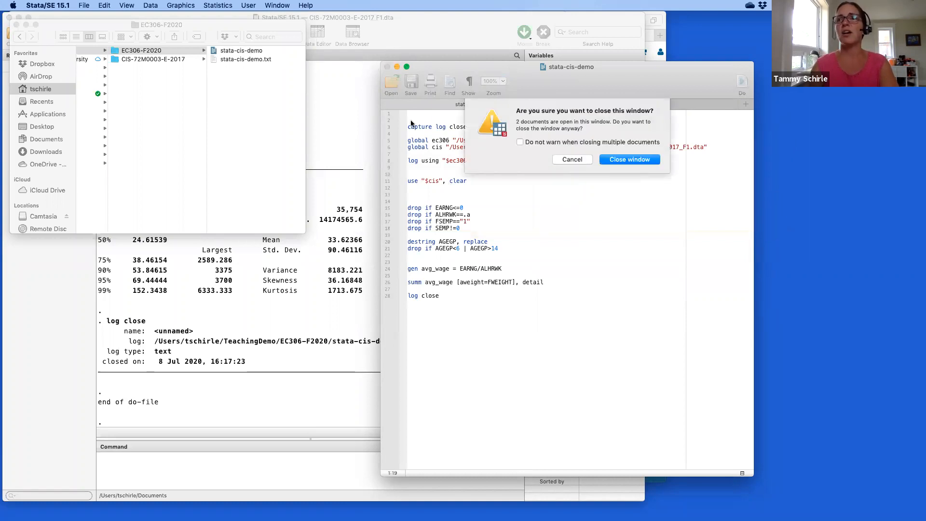
click(644, 158)
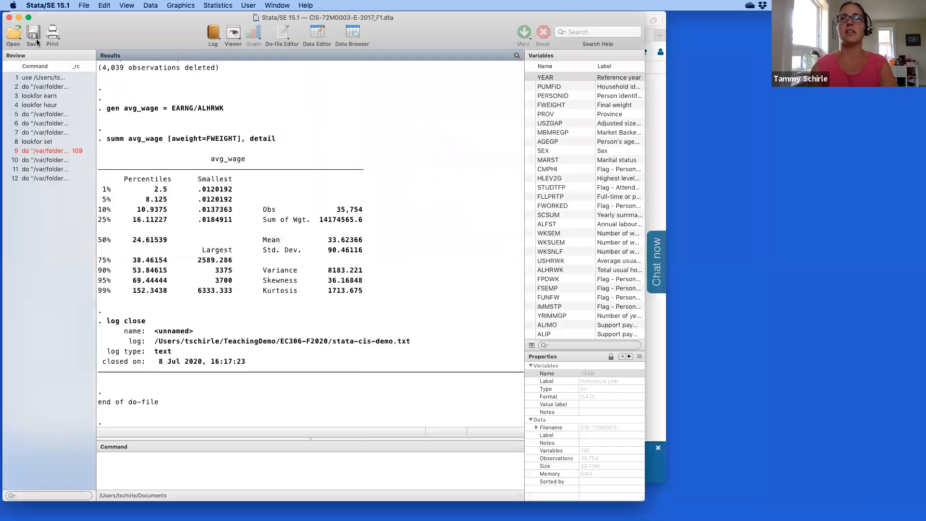
click(48, 6)
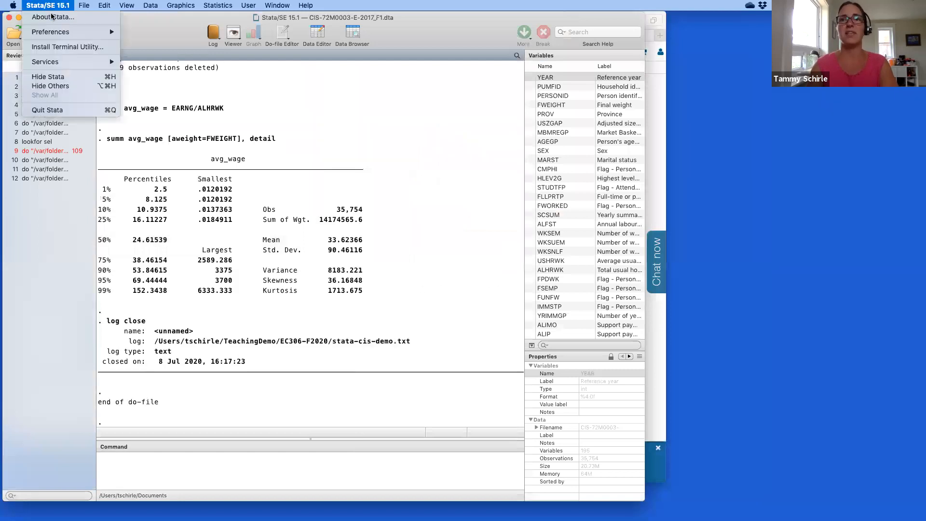
click(53, 111)
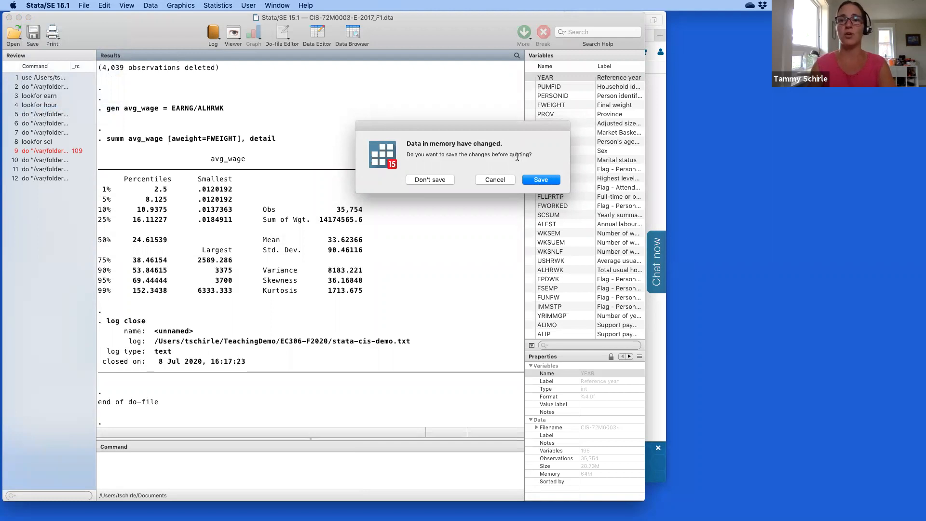
click(427, 179)
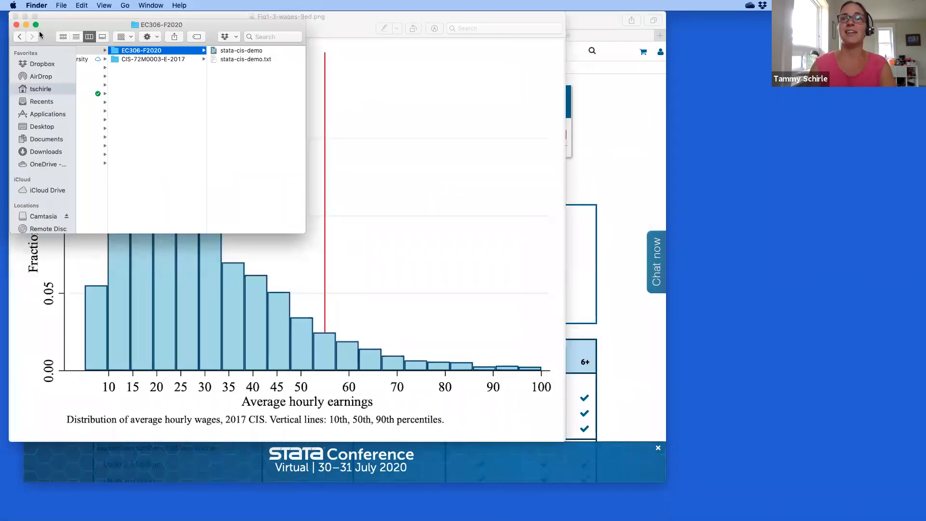
drag(67, 26, 638, 80)
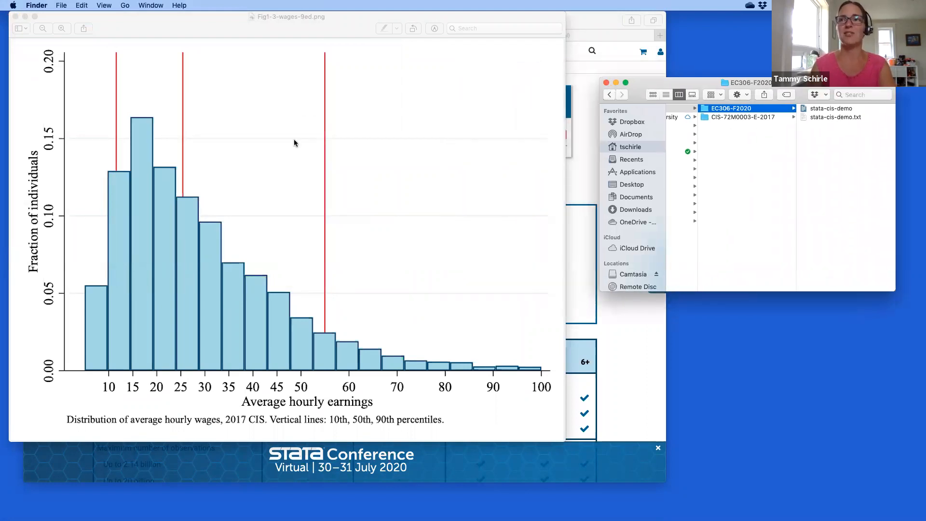